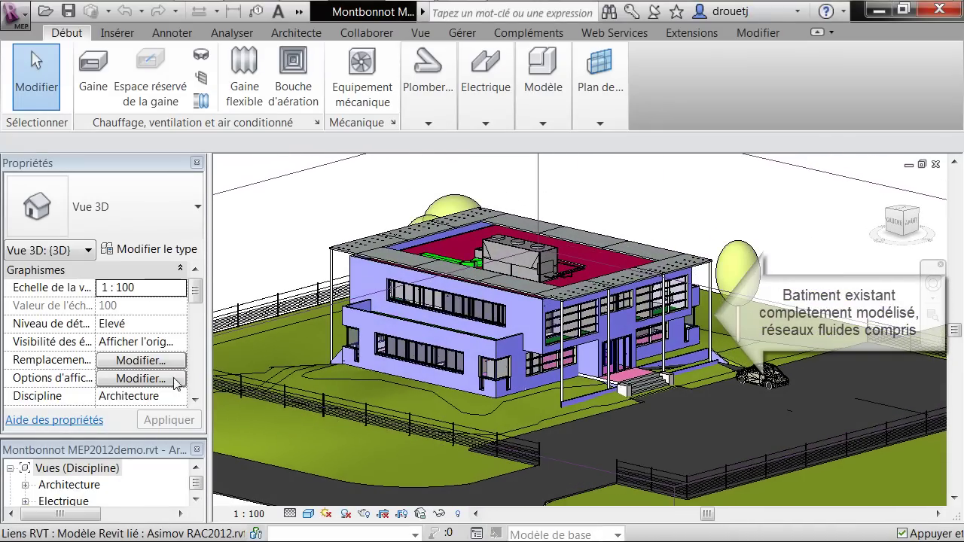
Step: Set the 3D view's discipline to Mécanique and view the building's fluid networks from another angle
left_click(180, 396)
left_click(180, 397)
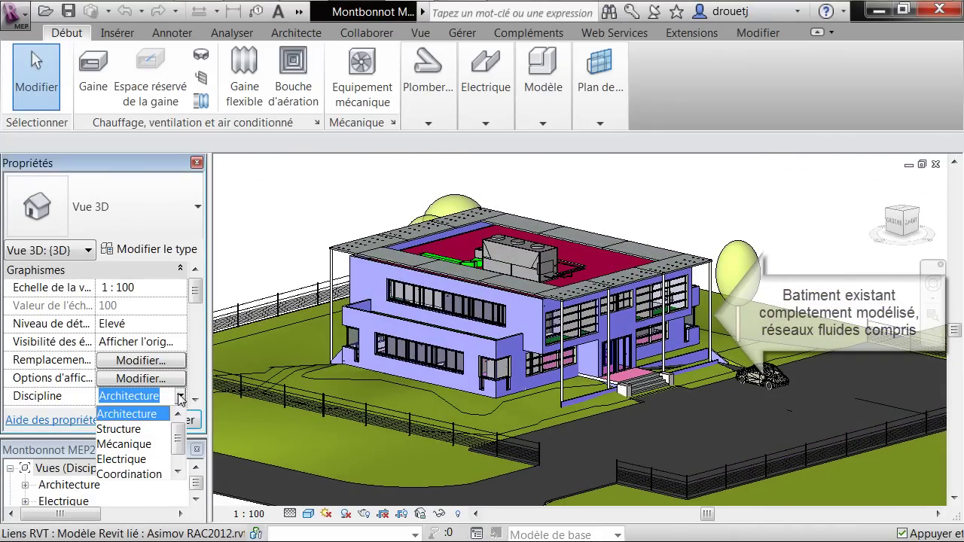
left_click(154, 450)
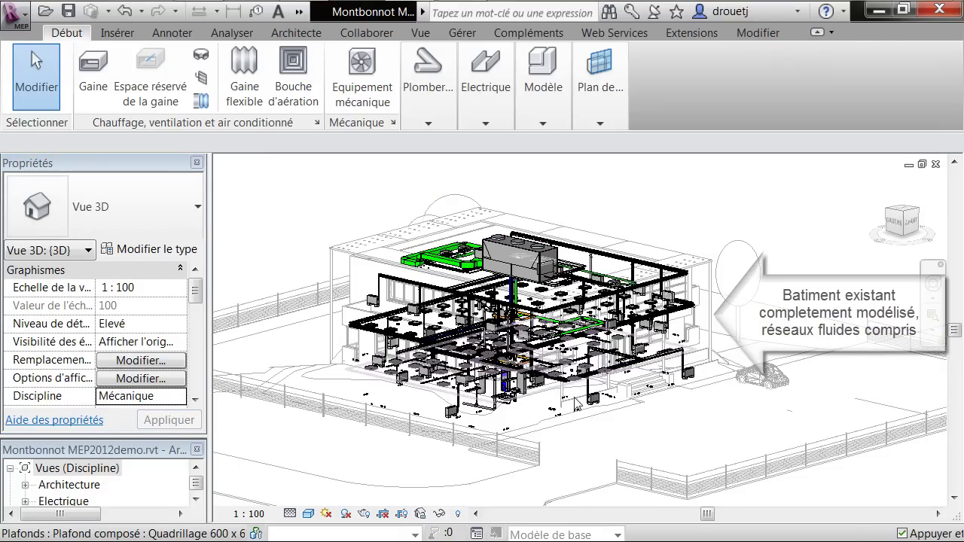
middle_click_drag(586, 407, 546, 407, "shift")
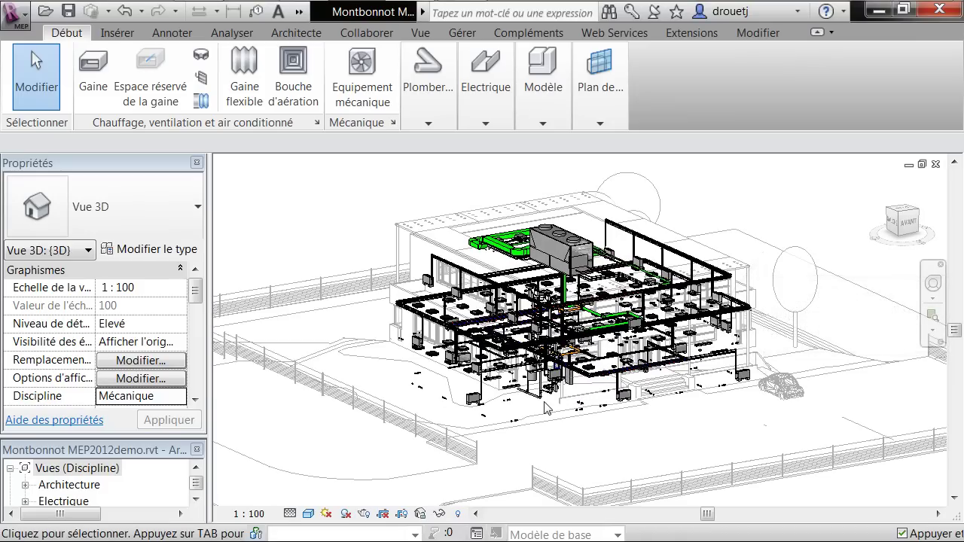
Step: Reload the linked architectural model from the Asimov RAC2012.rvt file in the Renaissance folder through link management
left_click(119, 30)
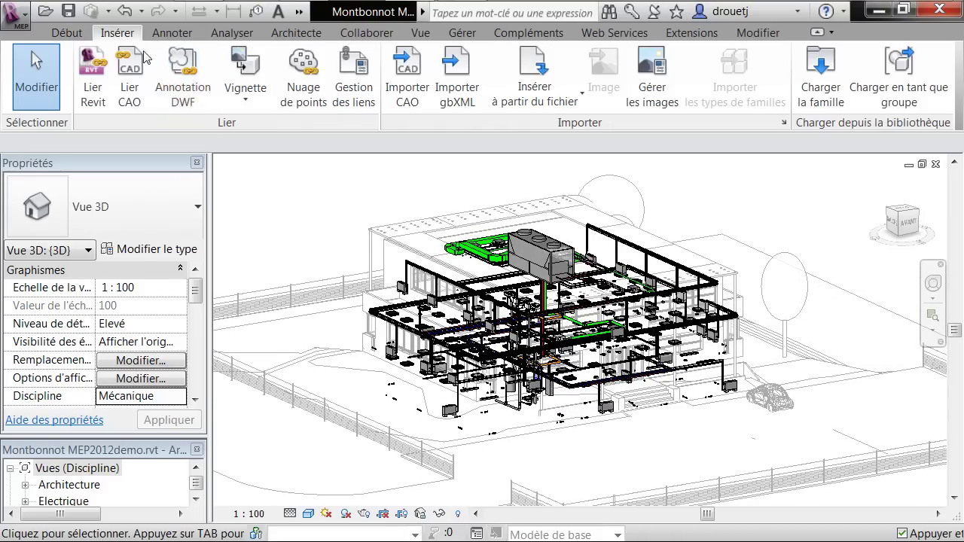
left_click(350, 84)
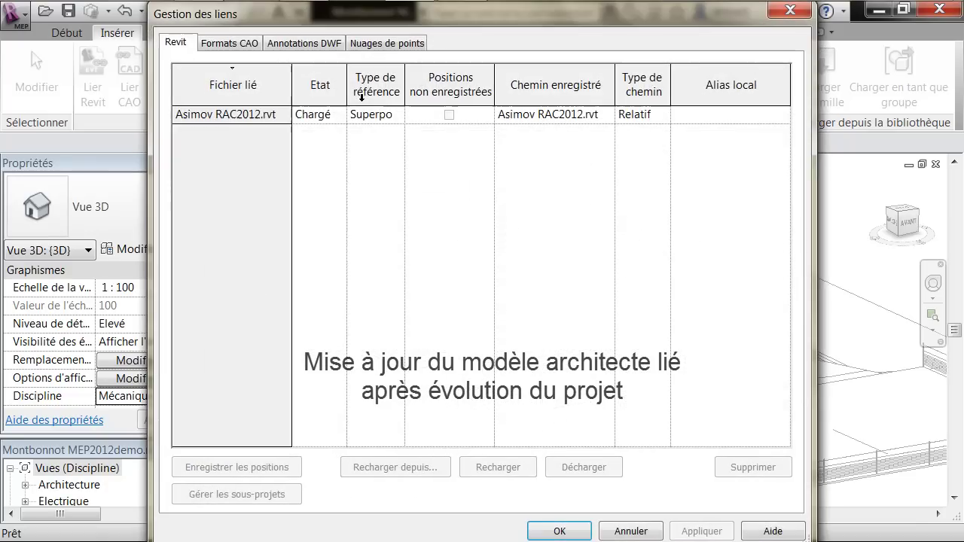
left_click(231, 118)
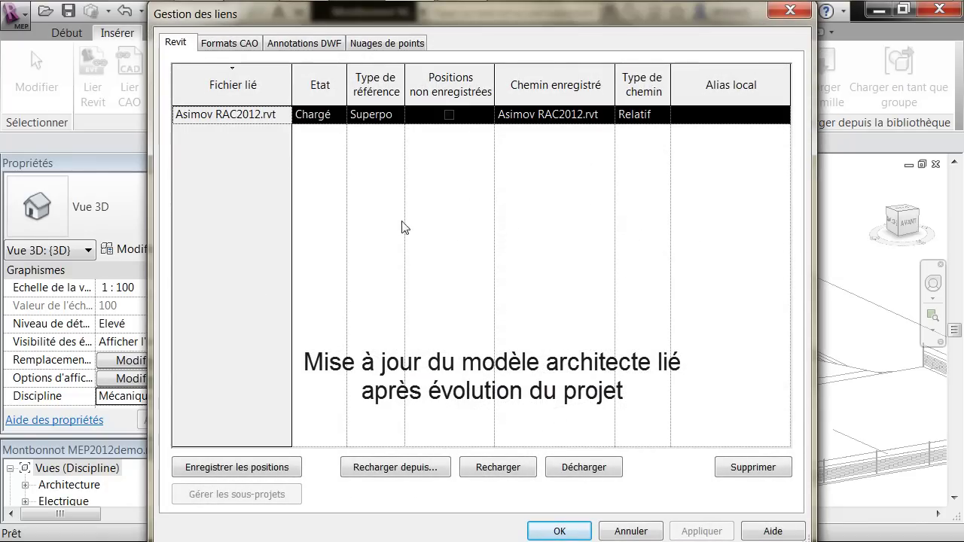
left_click(395, 467)
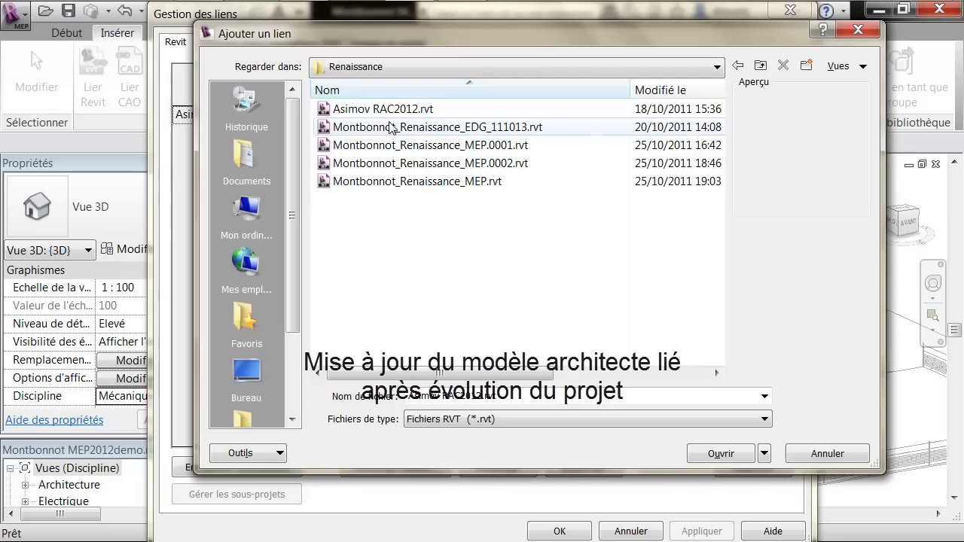
left_click(714, 455)
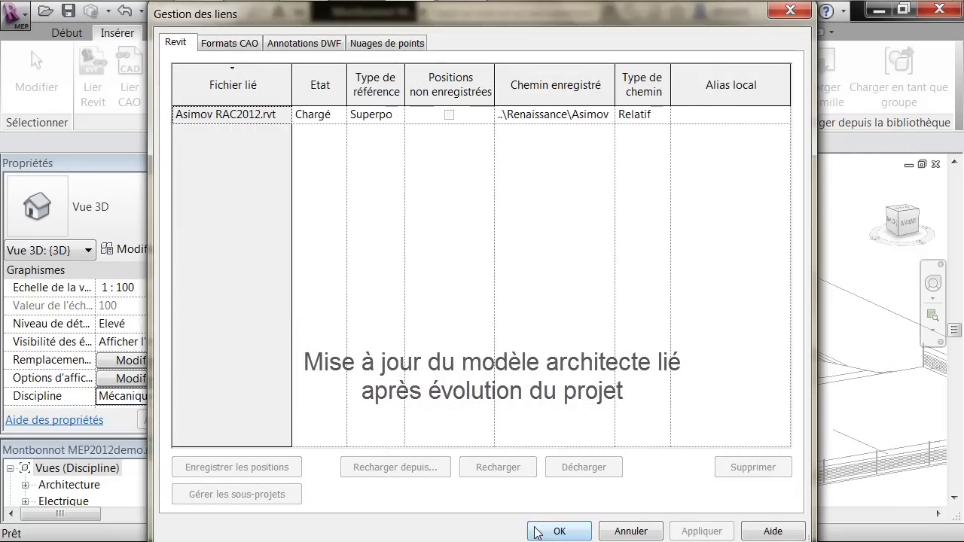
left_click(540, 531)
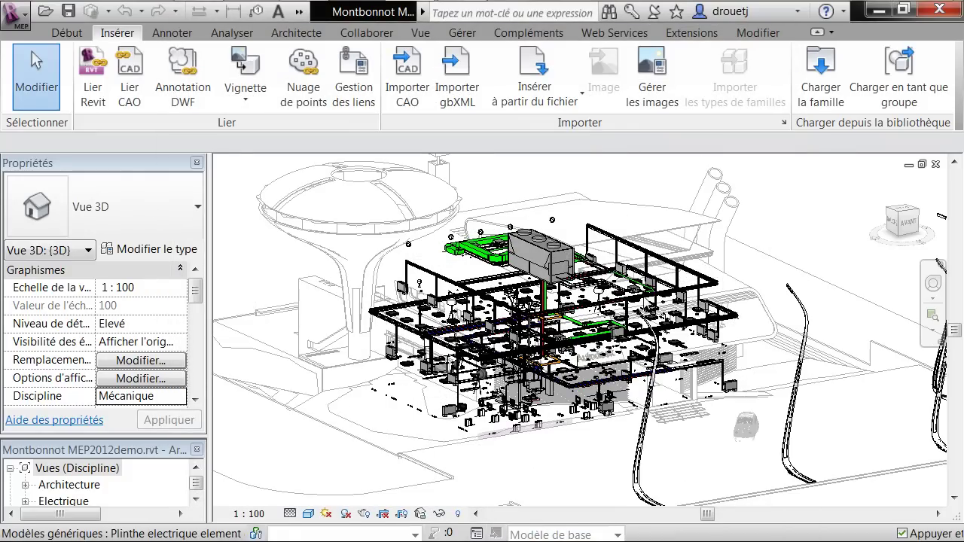
Step: Set the 3D view's discipline to Architecture and inspect the updated building's exterior from several angles
left_click(181, 398)
left_click(124, 414)
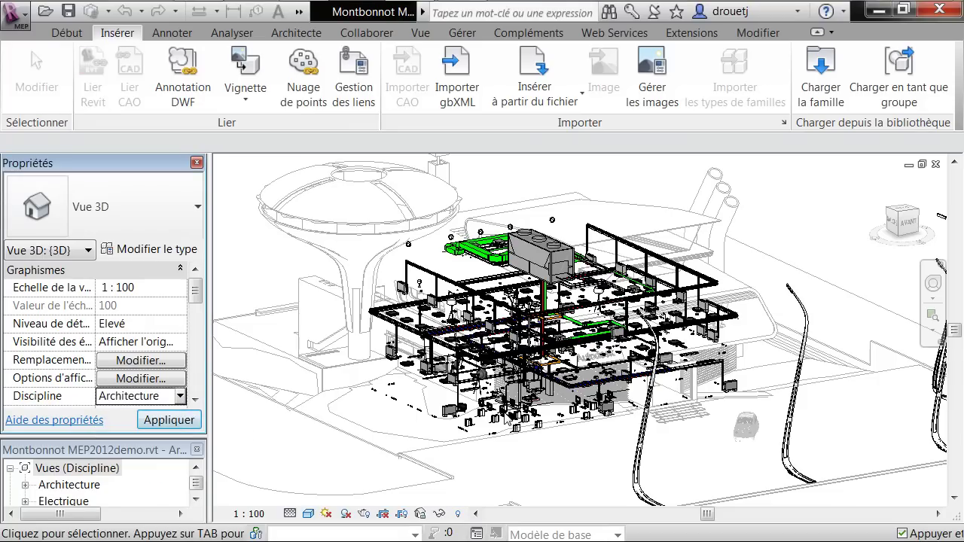
scroll(607, 369, "up", 3)
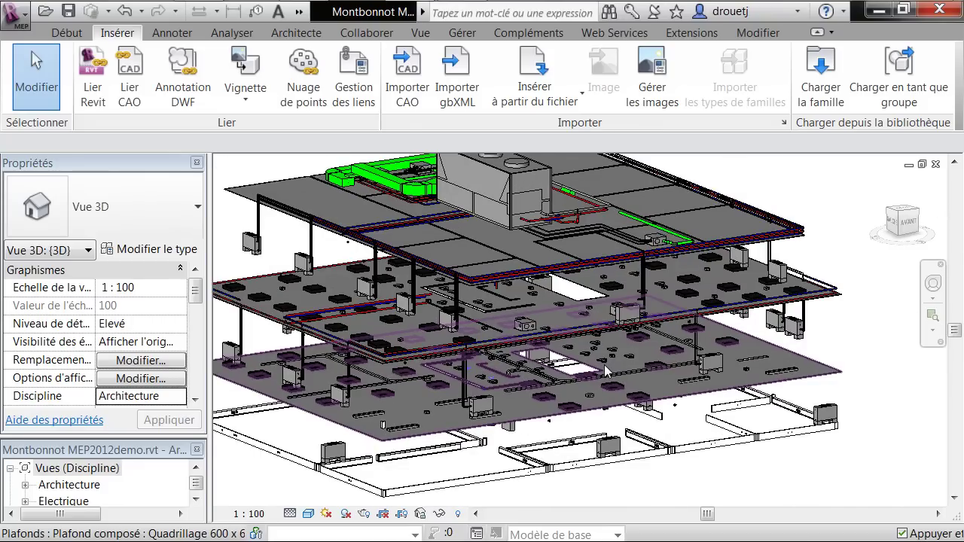
scroll(606, 369, "up", 2)
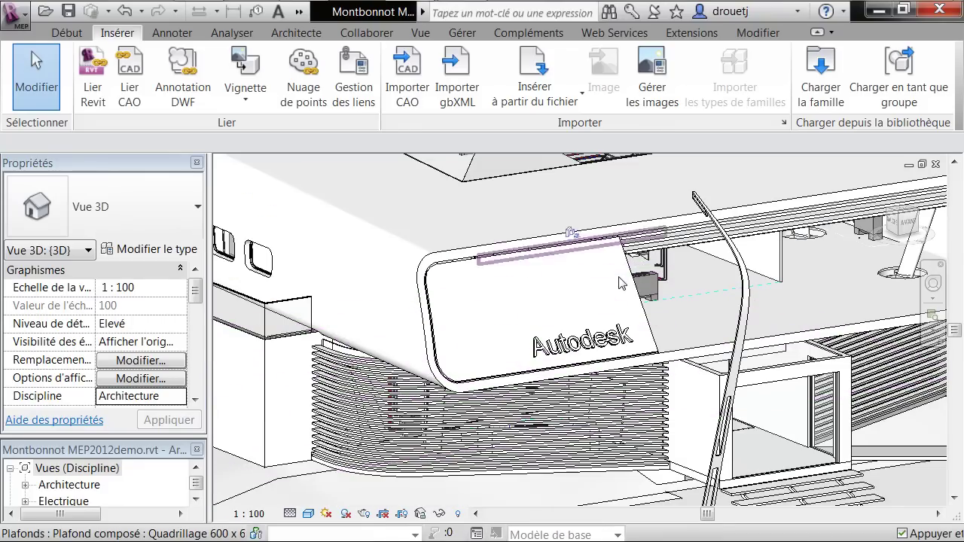
middle_click_drag(704, 331, 696, 296, "shift")
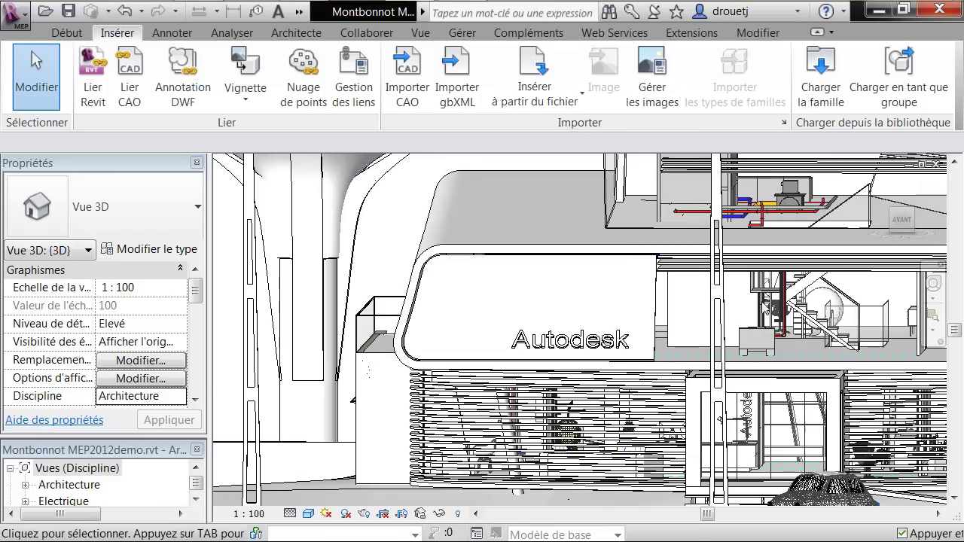
middle_click_drag(756, 305, 738, 369, "shift")
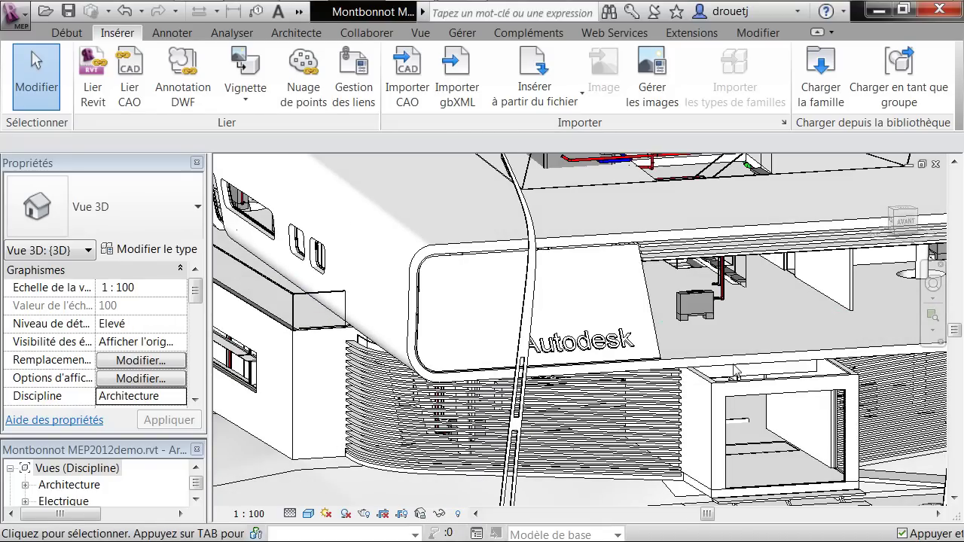
scroll(729, 377, "down", 5)
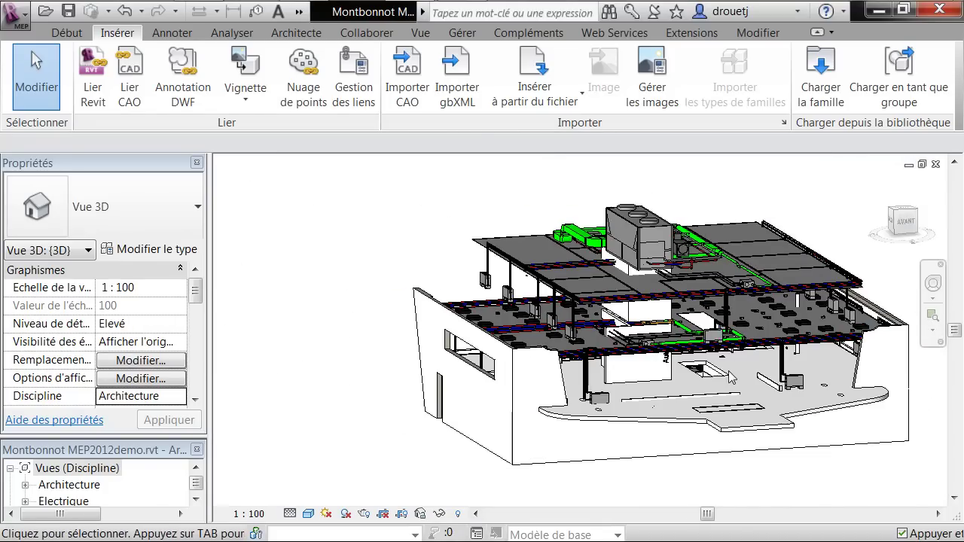
scroll(719, 322, "up", 5)
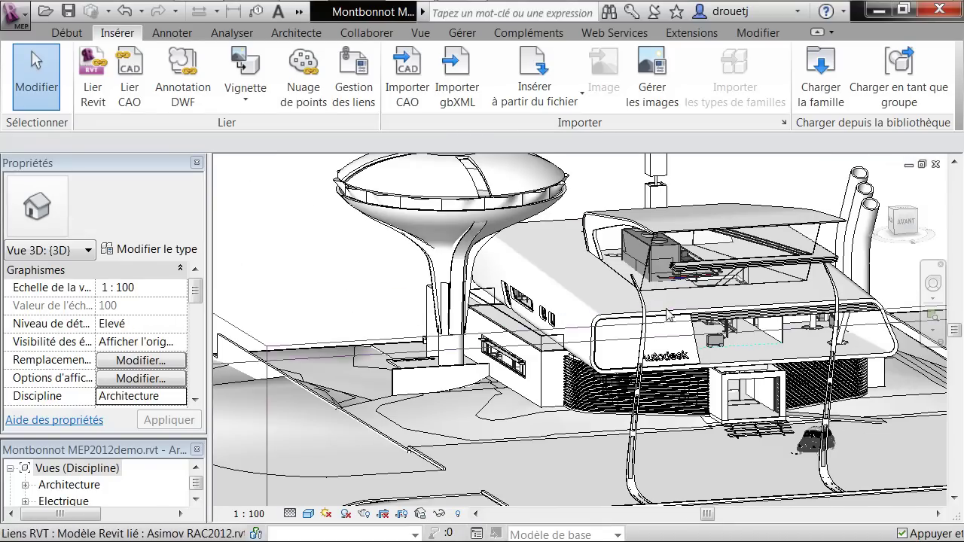
middle_click_drag(687, 320, 629, 326, "shift")
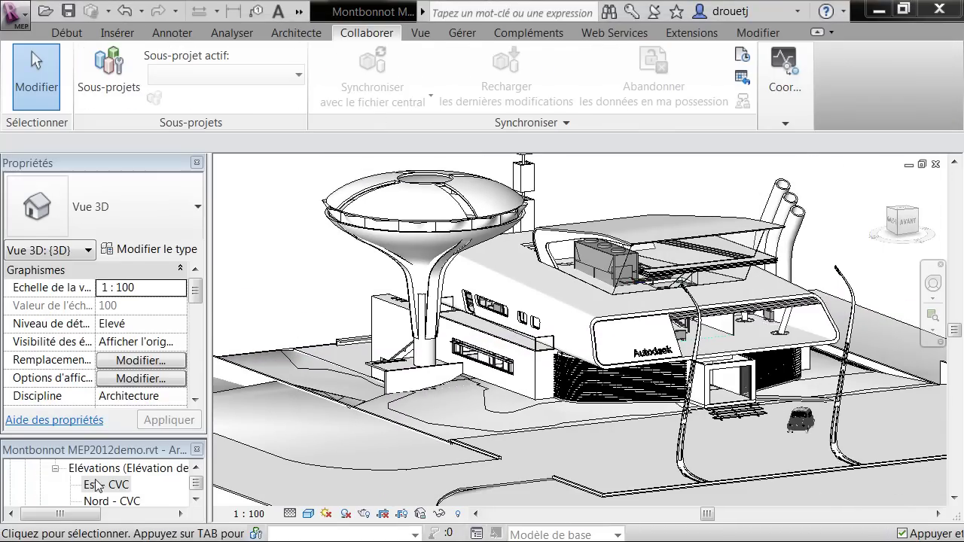
Step: Open the Est - CVC elevation and examine the level heads of the host and linked models
double_click(106, 486)
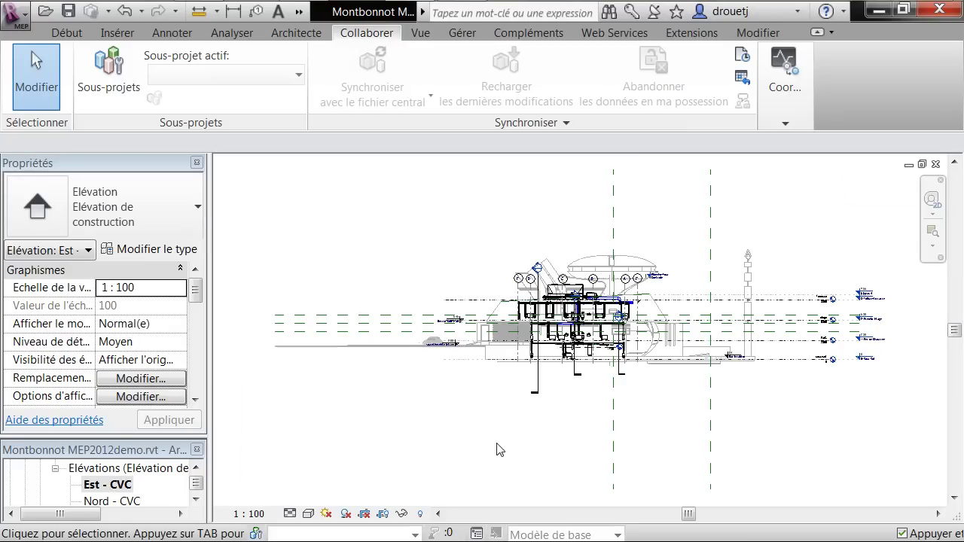
key("r")
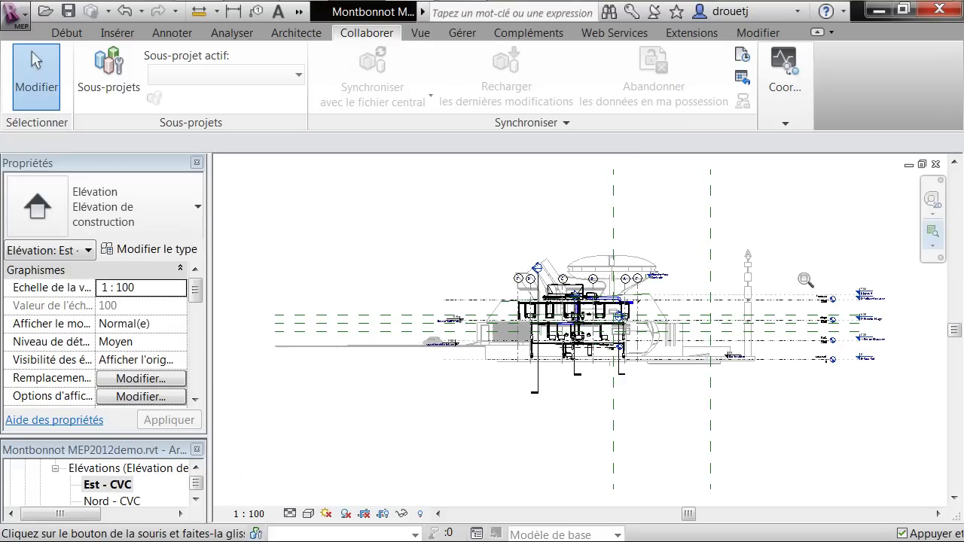
mouse_move(790, 255)
left_mouse_down()
mouse_move(901, 393)
mouse_move(920, 399)
left_mouse_up()
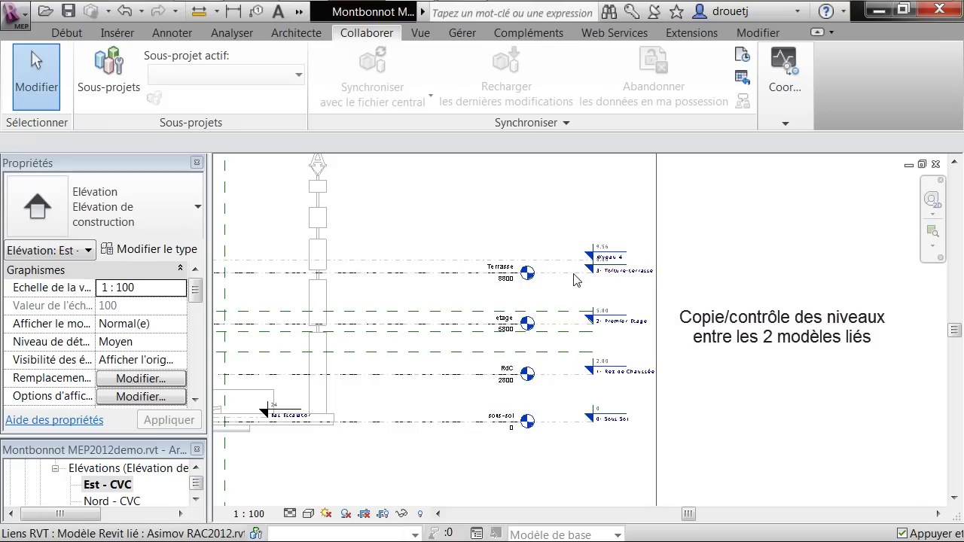
scroll(663, 293, "down", 2)
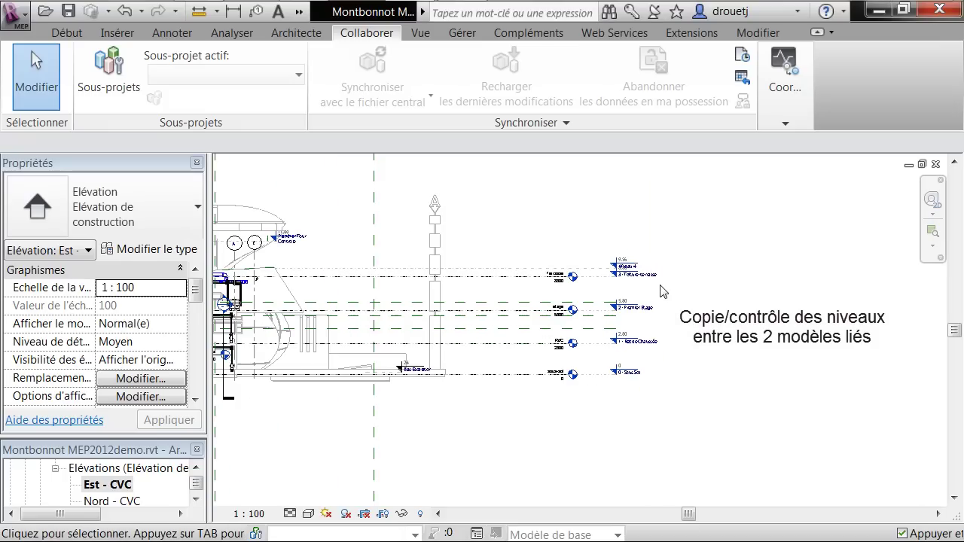
Step: Start Copy/Monitor on the linked Asimov RAC2012.rvt model and copy its Niveau 4 level
left_click(785, 119)
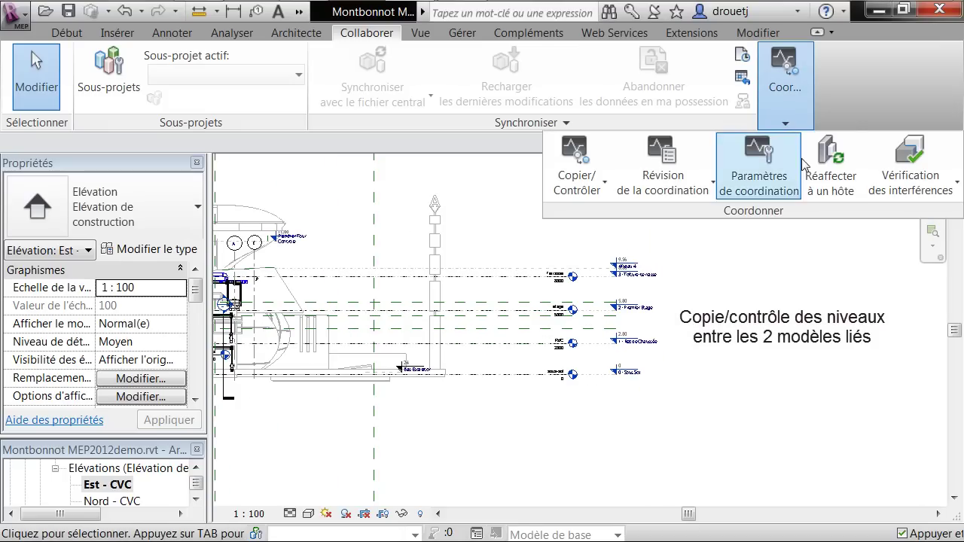
left_click(602, 195)
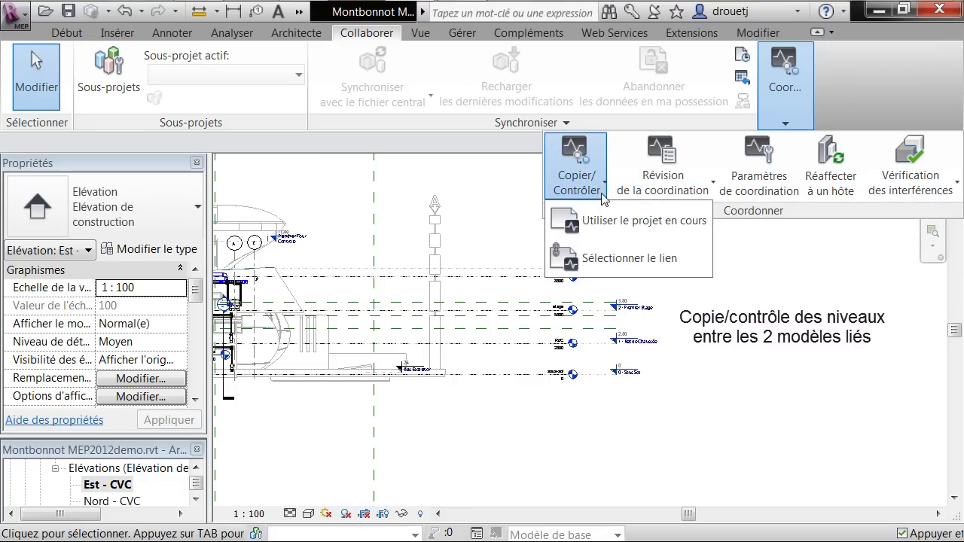
left_click(598, 257)
left_click(540, 286)
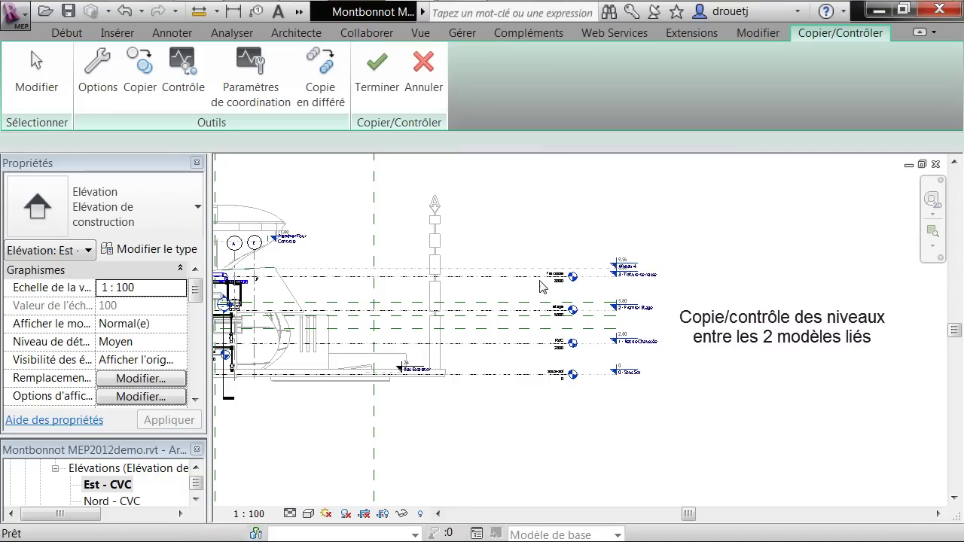
left_click(140, 97)
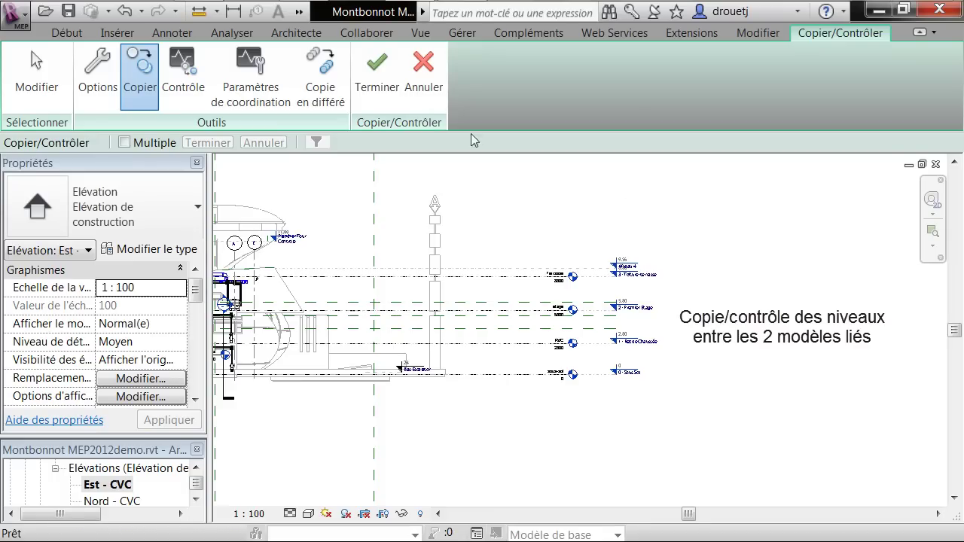
left_click(628, 265)
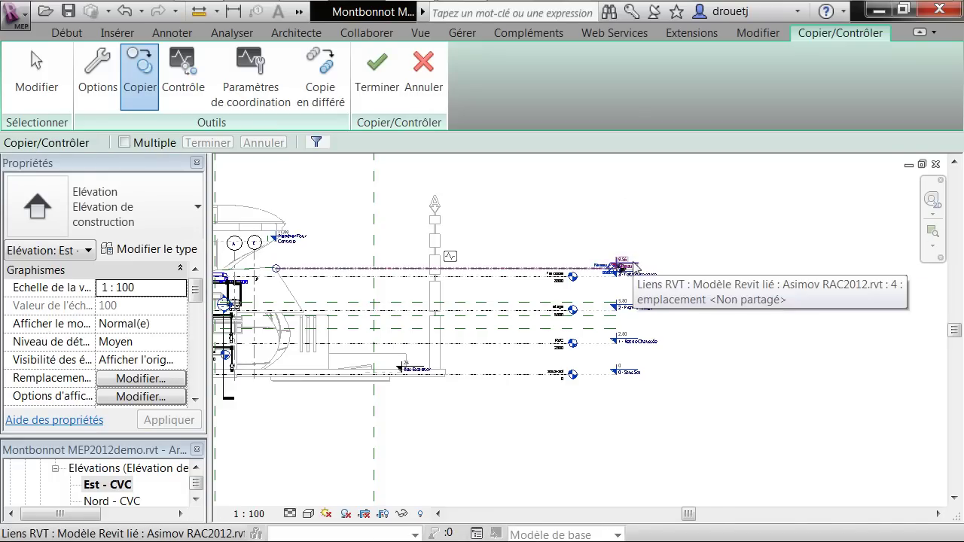
Step: Copy the linked control tower floor level, Plancher Tour Controle, and finish Copy/Monitor
middle_click_drag(283, 218, 467, 234)
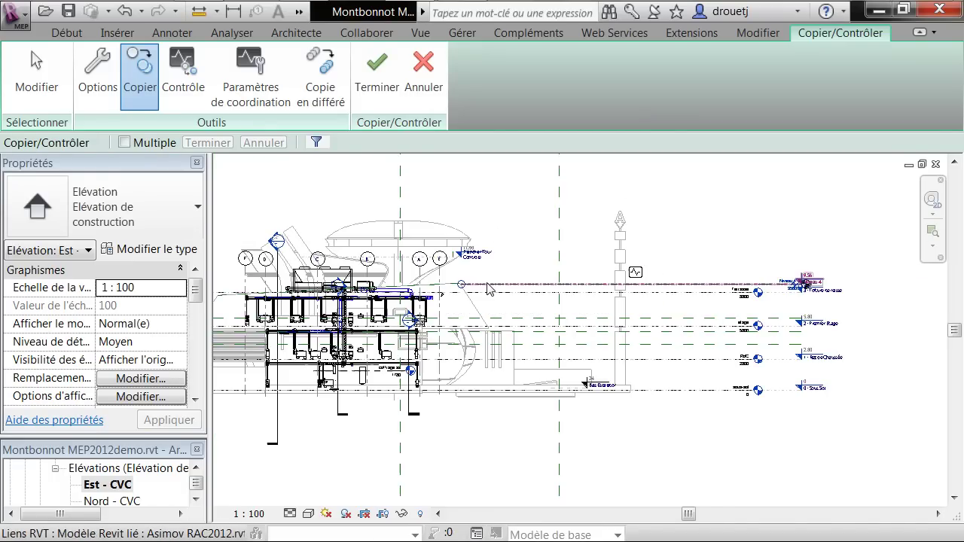
left_click(477, 280)
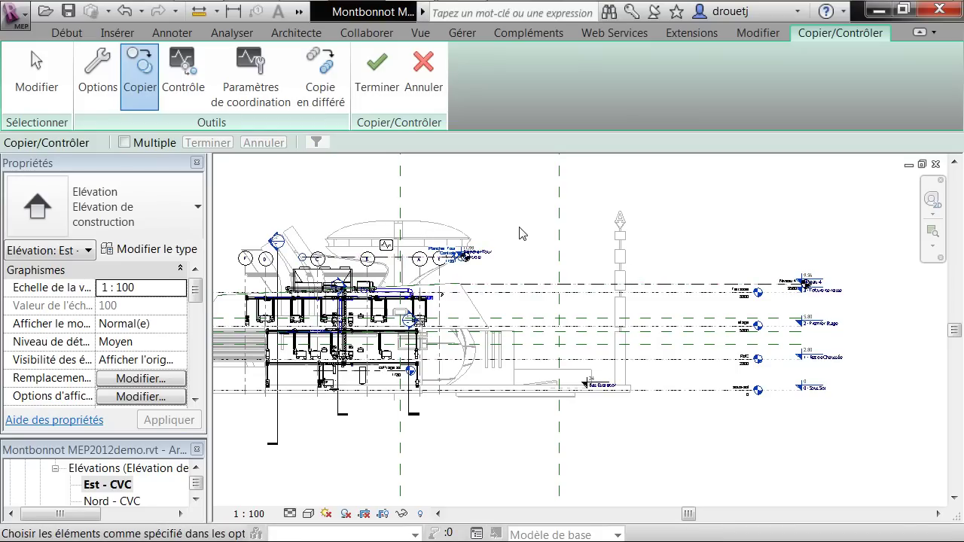
left_click(400, 104)
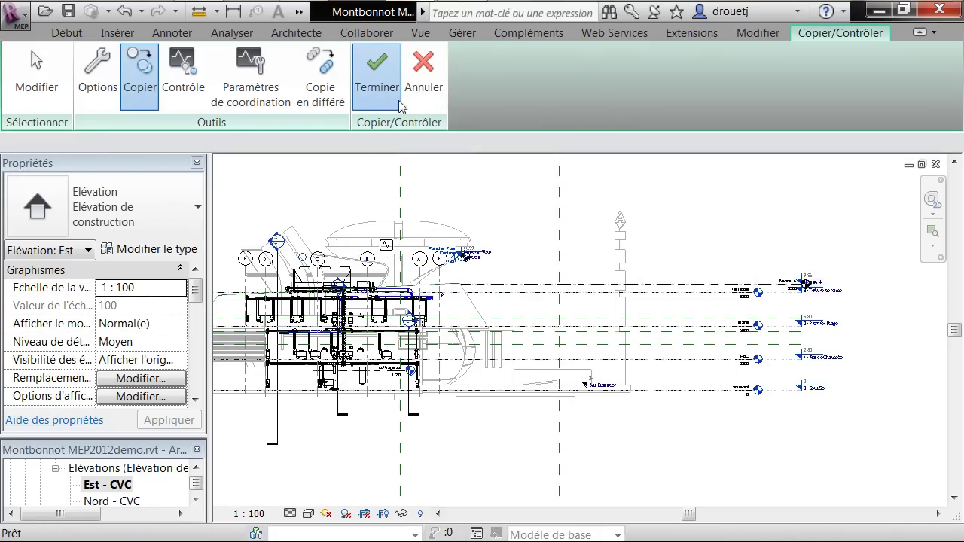
Step: Extend the copied Plancher Tour Controle level line so its head aligns with the host model's other level heads
scroll(470, 273, "up", 3)
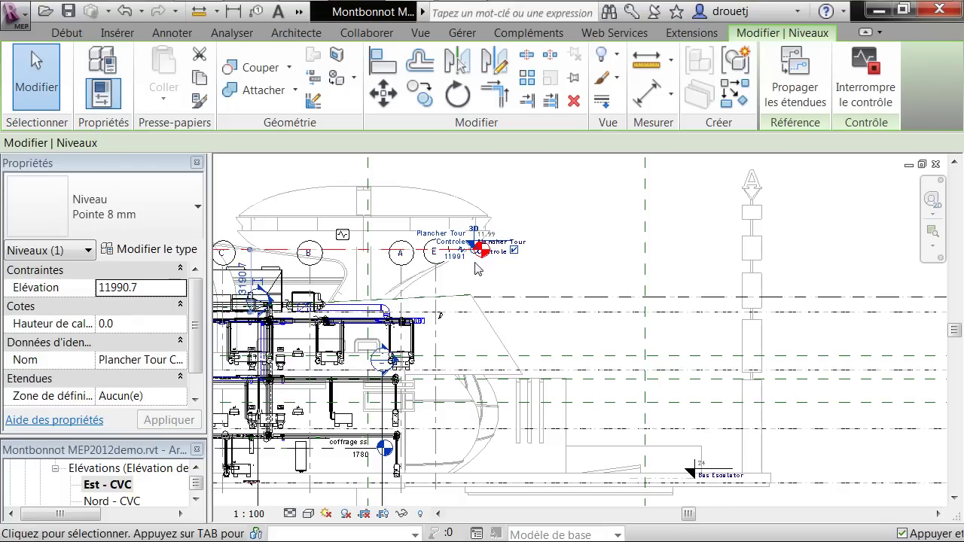
left_click_drag(471, 249, 654, 229)
scroll(524, 250, "down", 3)
left_click(653, 228)
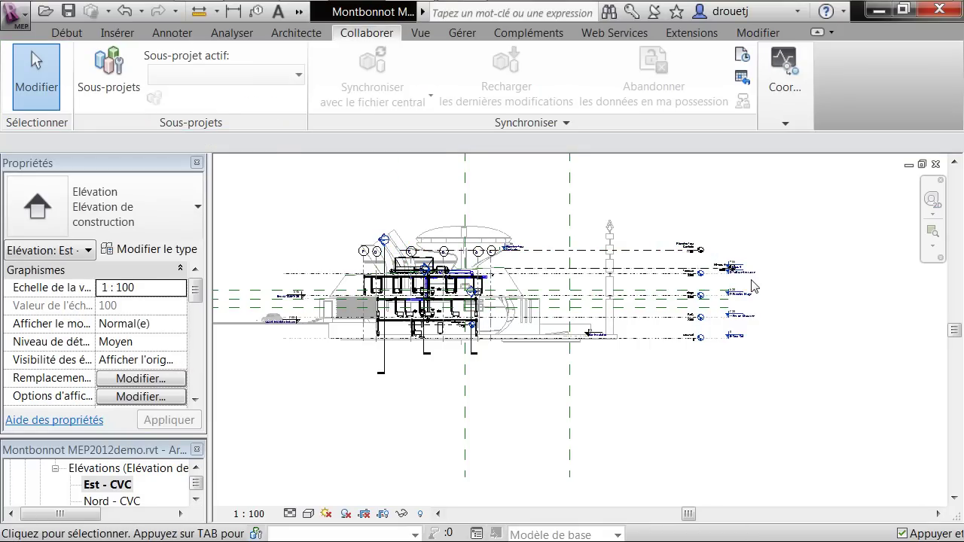
Step: Shorten the copied Niveau 4 level line to align its head with the host level heads, and close the elevation view
scroll(734, 276, "up", 3)
left_click(721, 265)
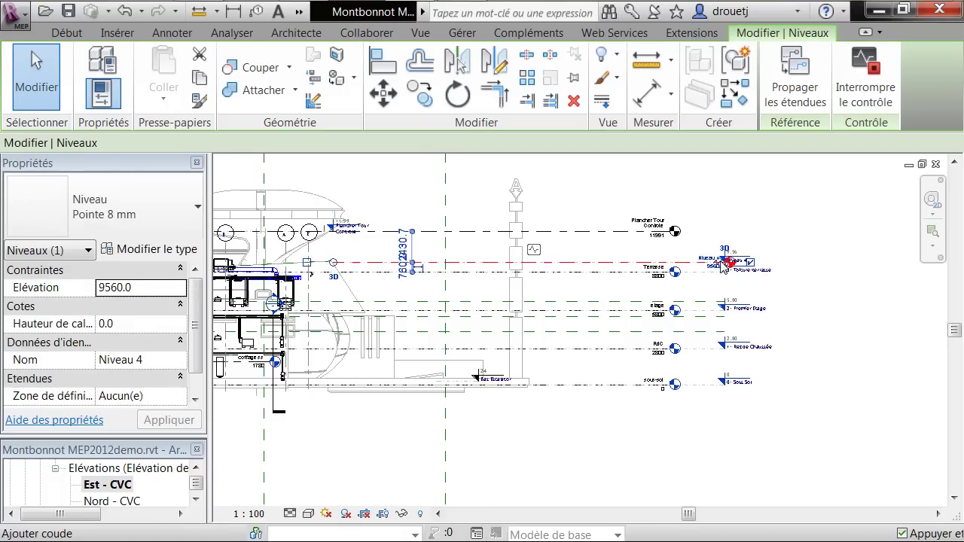
left_click_drag(721, 264, 676, 263)
key("Escape")
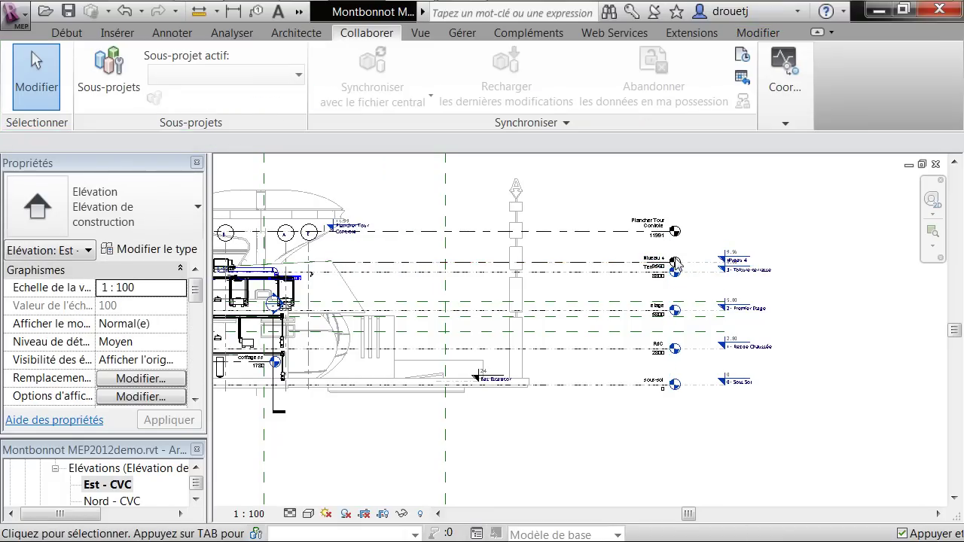
scroll(676, 263, "up", 1)
left_click(936, 164)
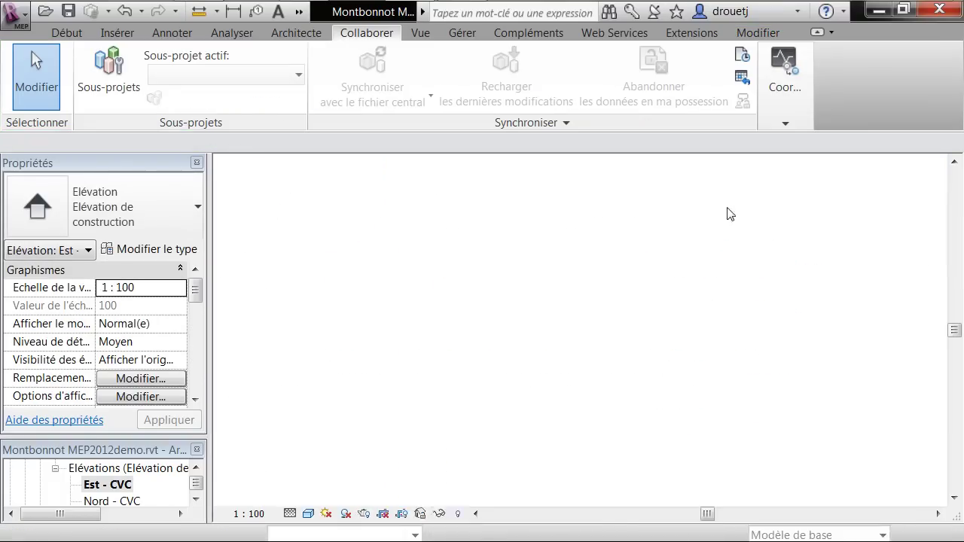
Step: Create floor plan views for the Niveau 4 and Plancher Tour Controle levels, then check the Niveau 4 plan and close it
left_click(423, 33)
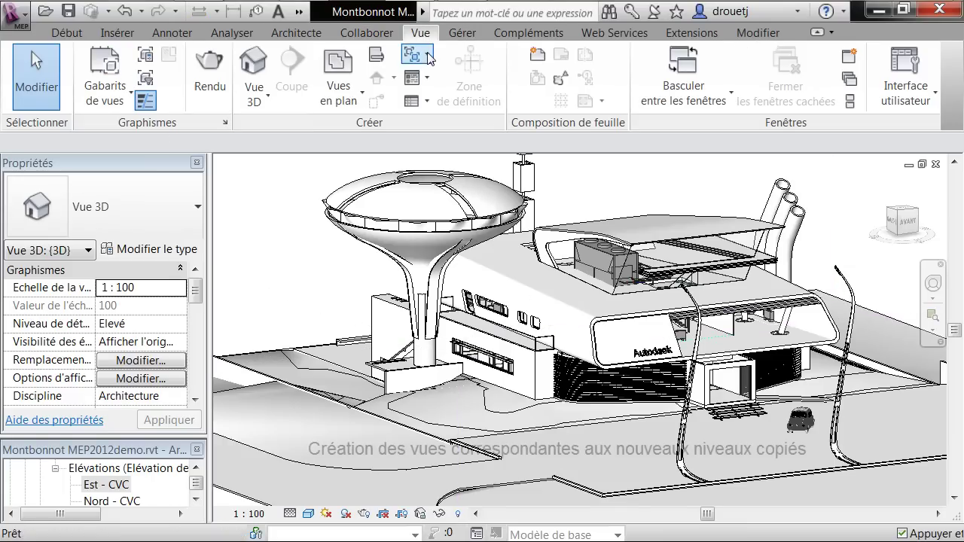
left_click(359, 95)
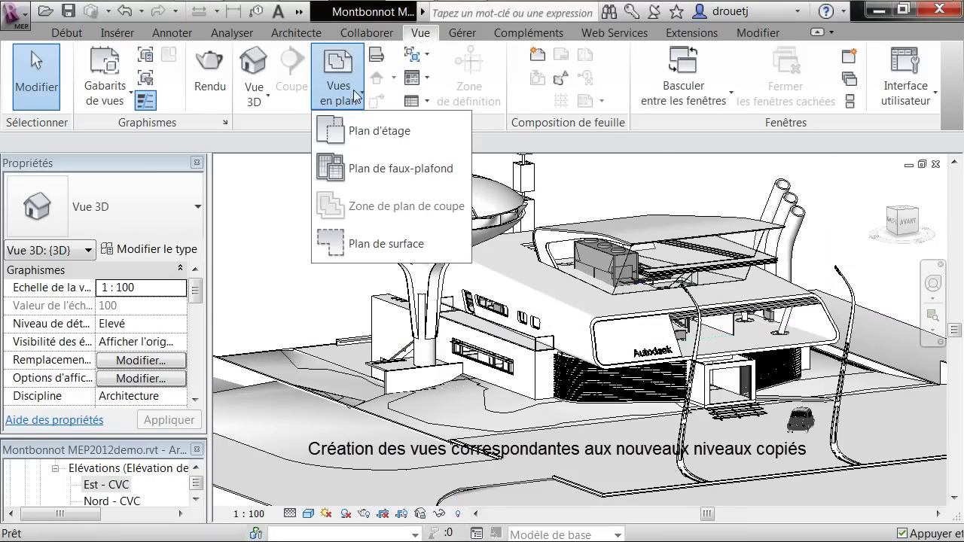
left_click(381, 138)
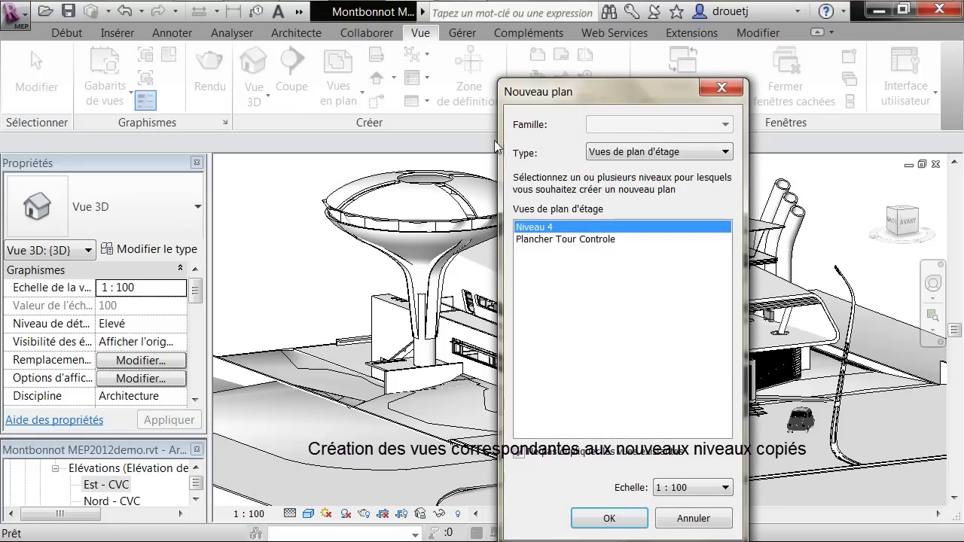
left_click(537, 240, "shift")
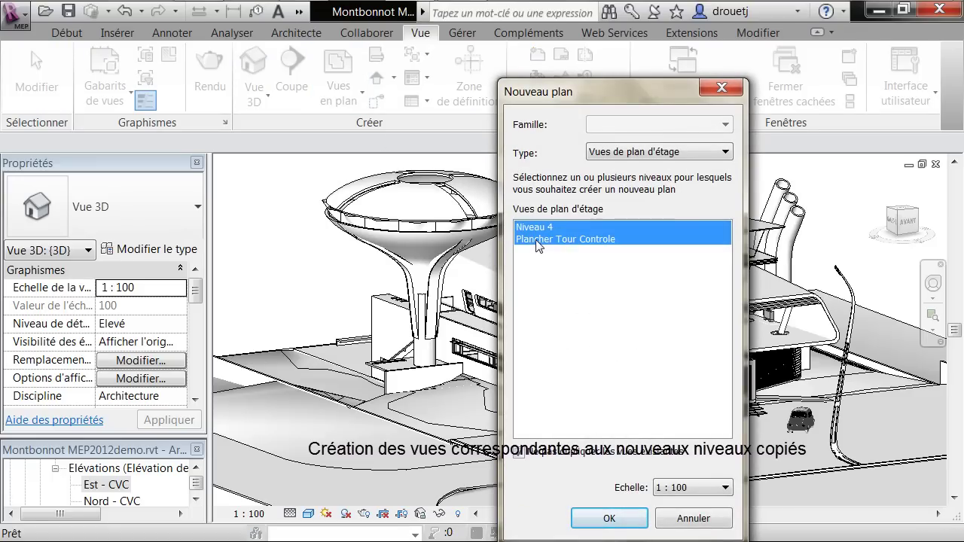
left_click(610, 519)
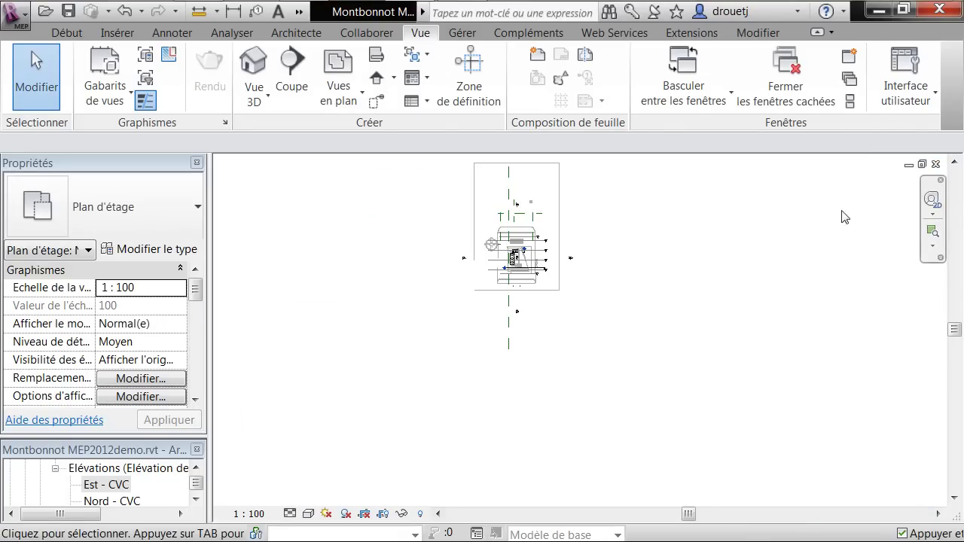
scroll(497, 237, "up", 5)
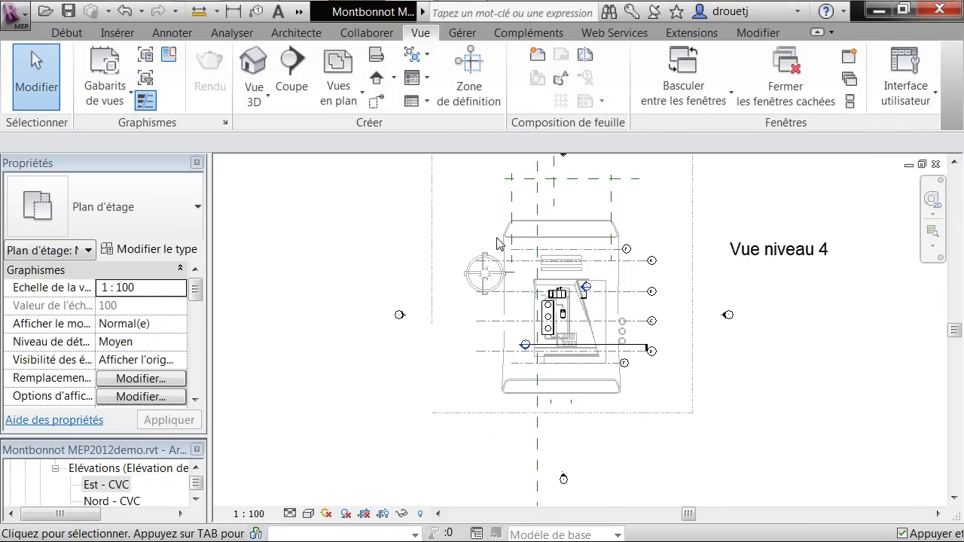
scroll(540, 305, "up", 5)
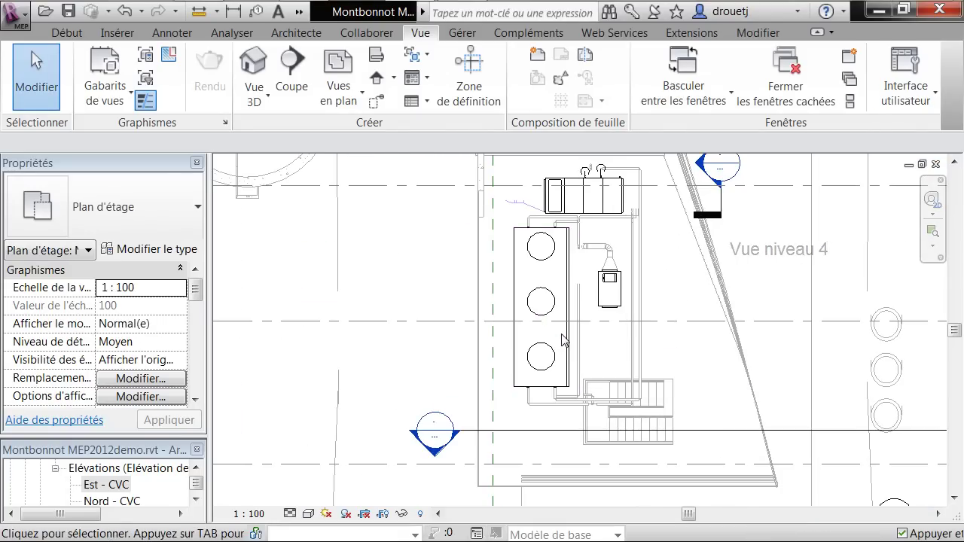
left_click(936, 164)
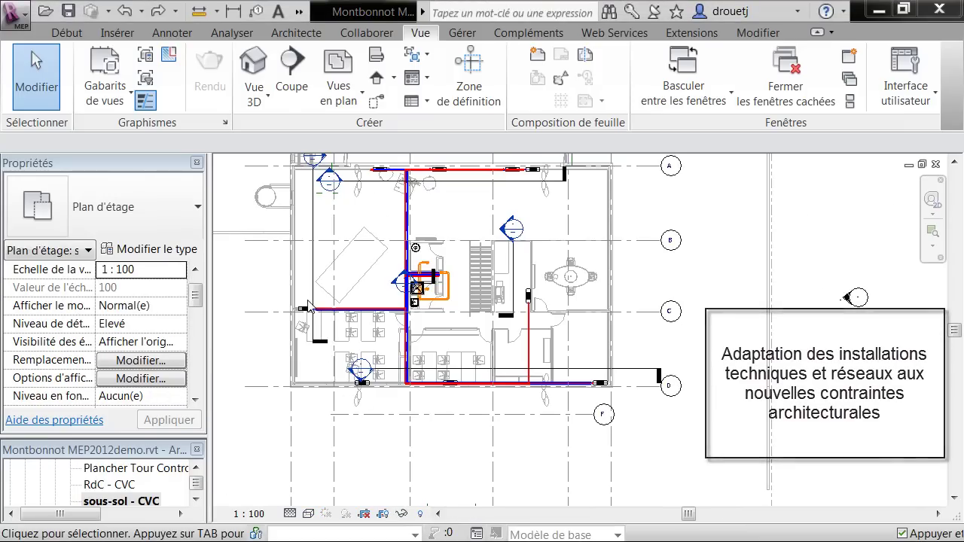
Step: Delete every M_Ventilo-convecteur - Vertical 113 LPS fan coil unit across the whole project, starting from the one in the sous-sol plan
scroll(343, 339, "up", 2)
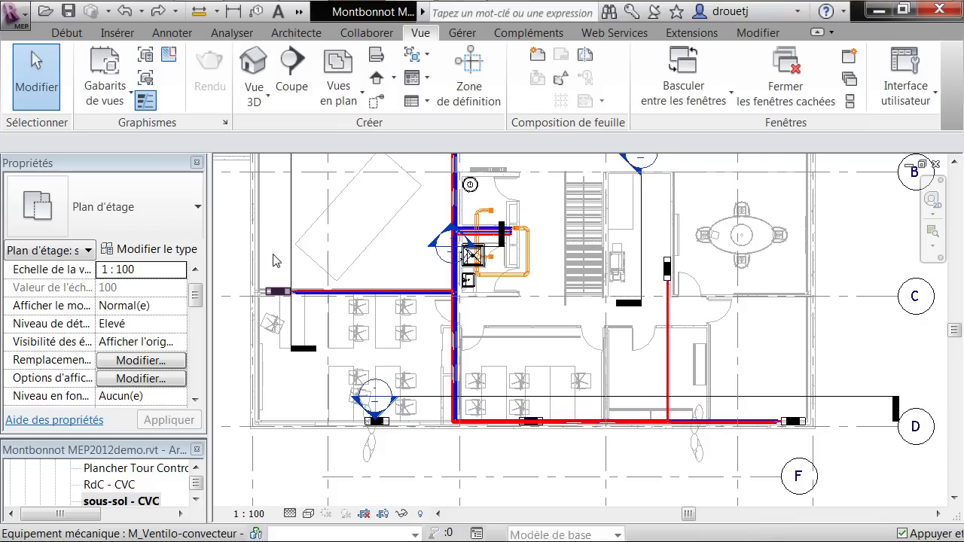
left_click(278, 296)
right_click(278, 295)
mouse_move(497, 363)
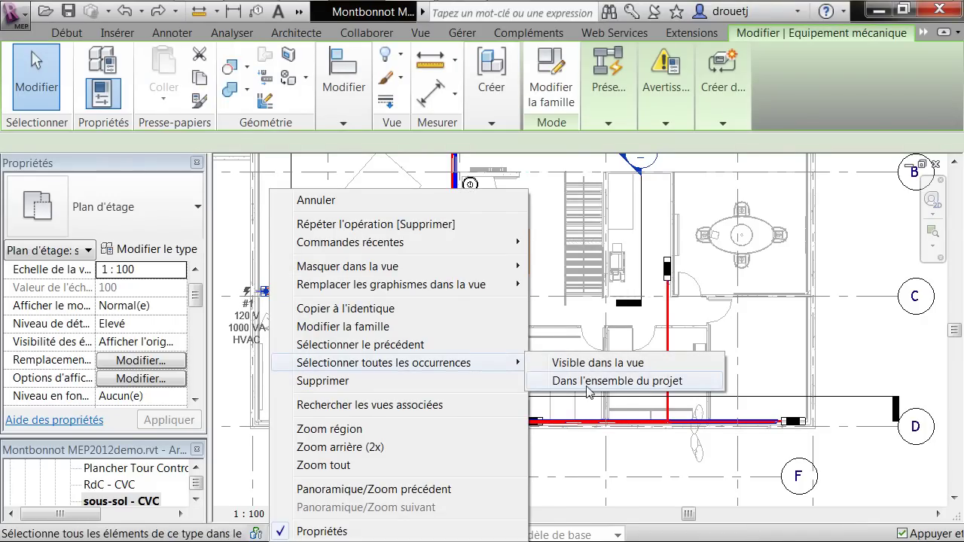
left_click(588, 382)
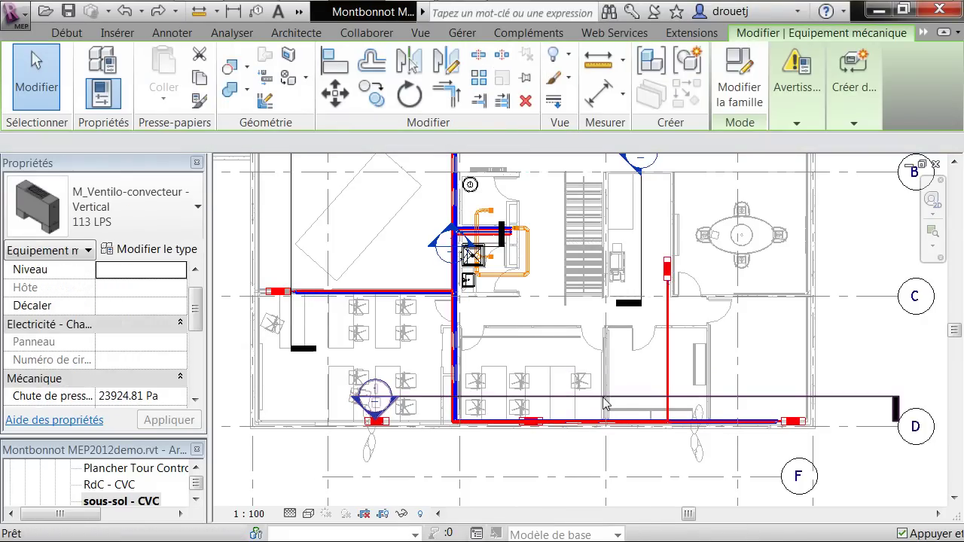
key("Delete")
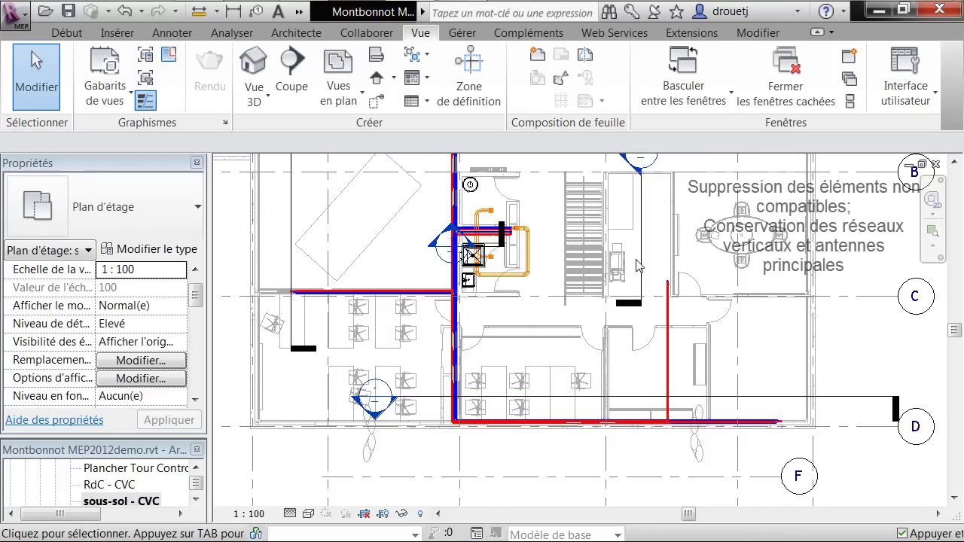
Step: Delete the pipes and fittings that served the removed fan coils in the sous-sol rooms along grid D
left_click_drag(631, 247, 804, 465)
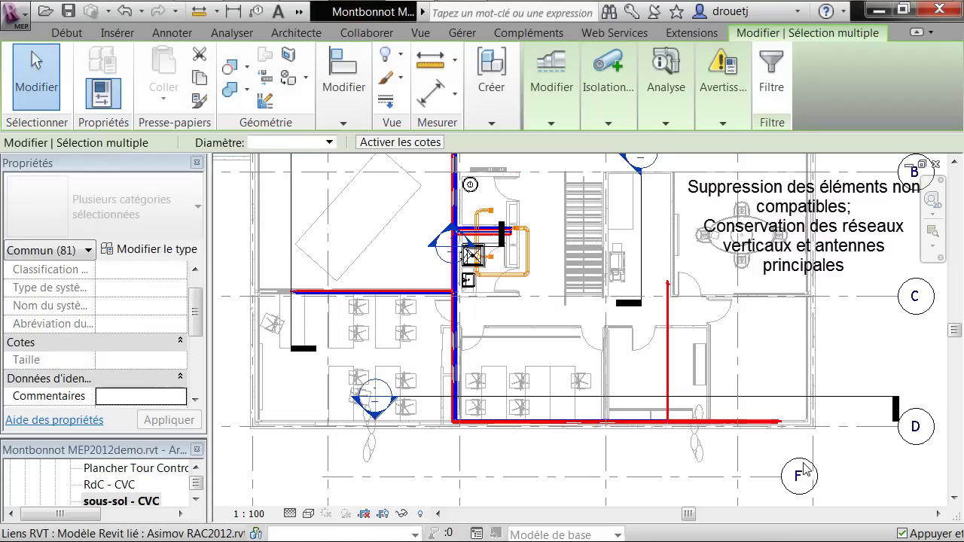
key("Delete")
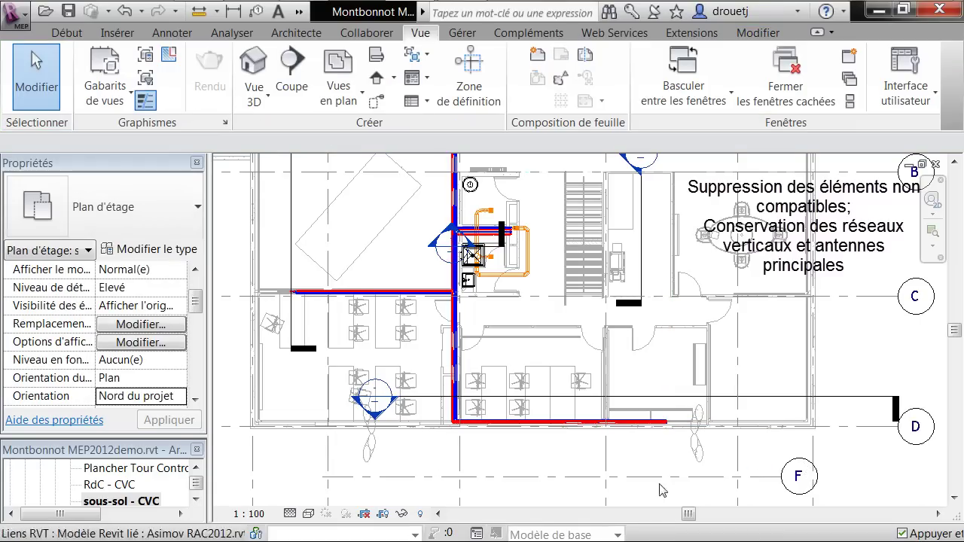
left_click(457, 379)
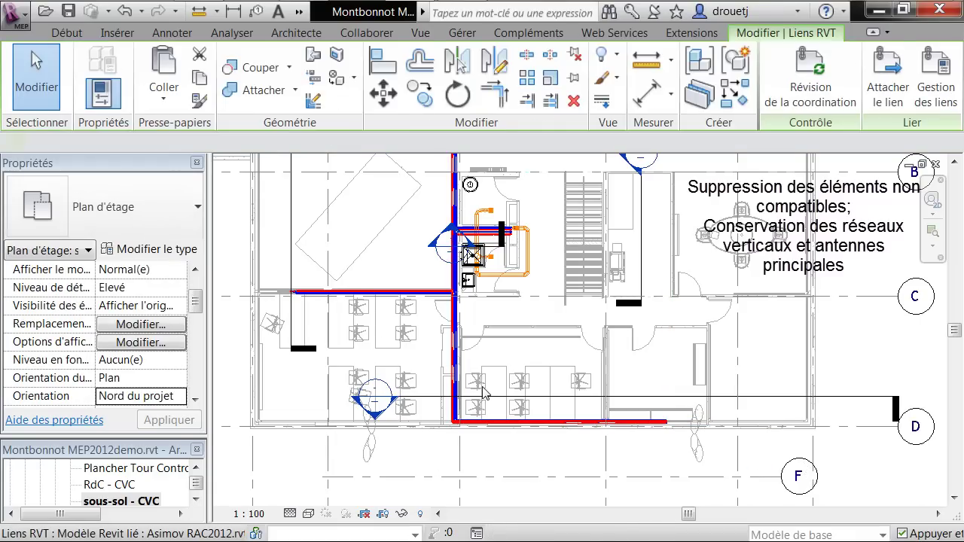
key("Escape")
left_click_drag(430, 320, 695, 465)
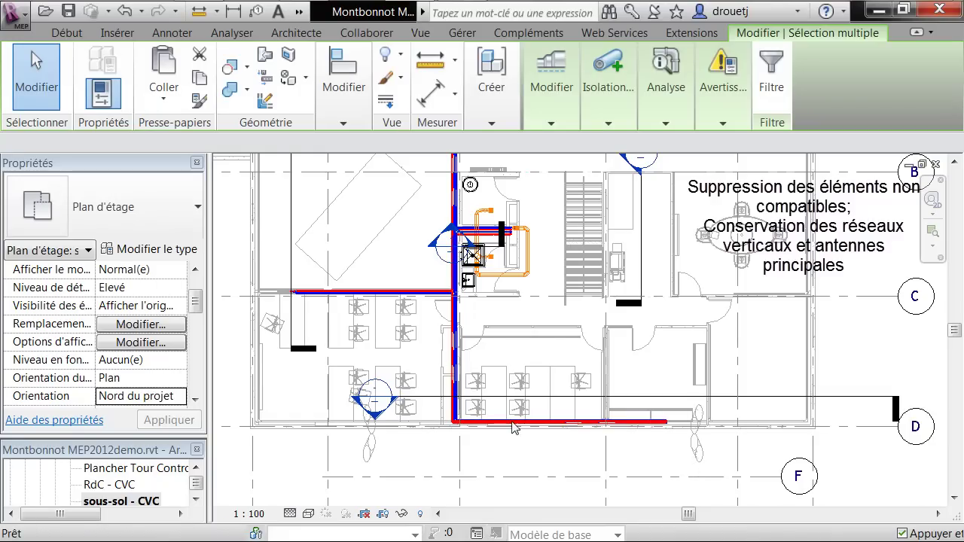
key("Escape")
Step: Delete the leftover end fittings where the branch pipes near grid C met the removed fan coil
scroll(263, 275, "up", 6)
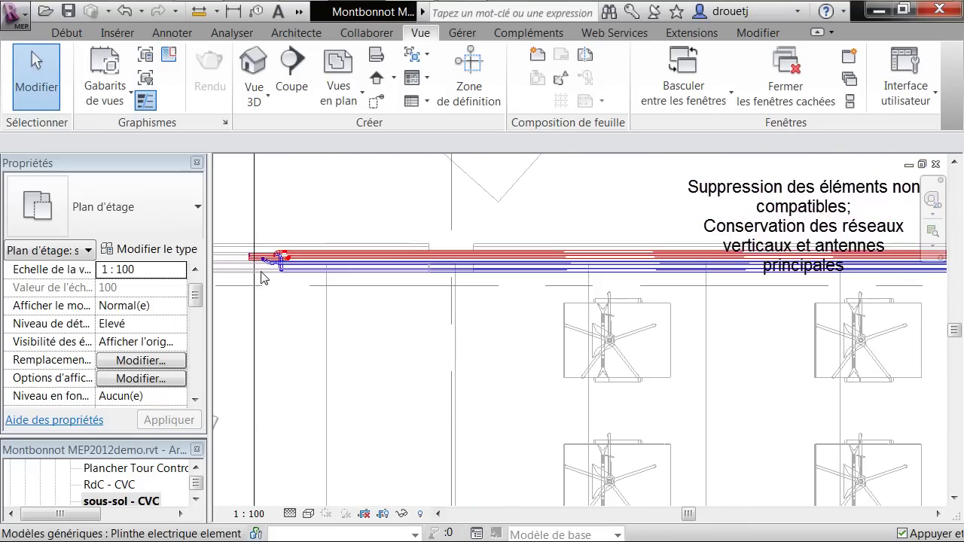
left_click_drag(328, 309, 327, 307)
key("Escape")
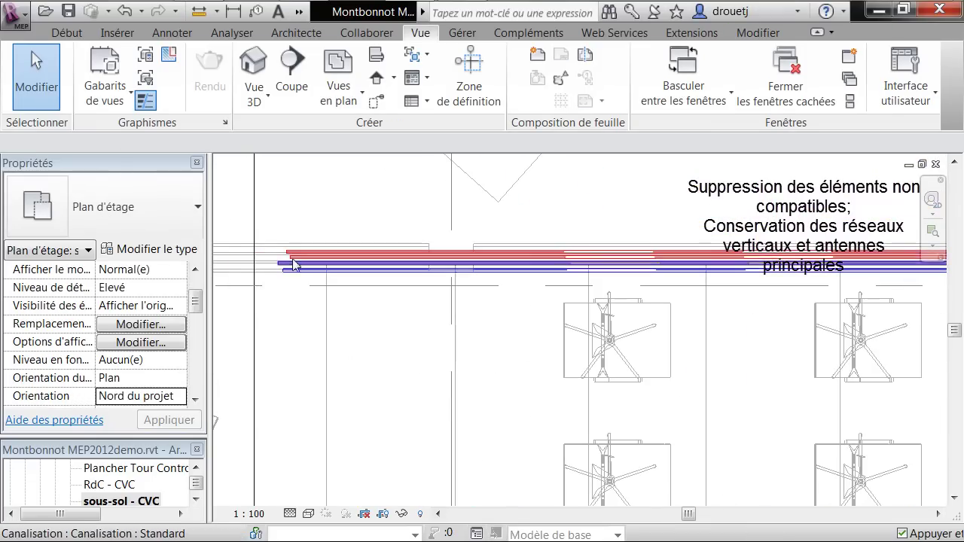
Step: Shorten each of the four parallel heating and cooling branch pipes near grid C to a length of 500 mm
left_click(296, 254)
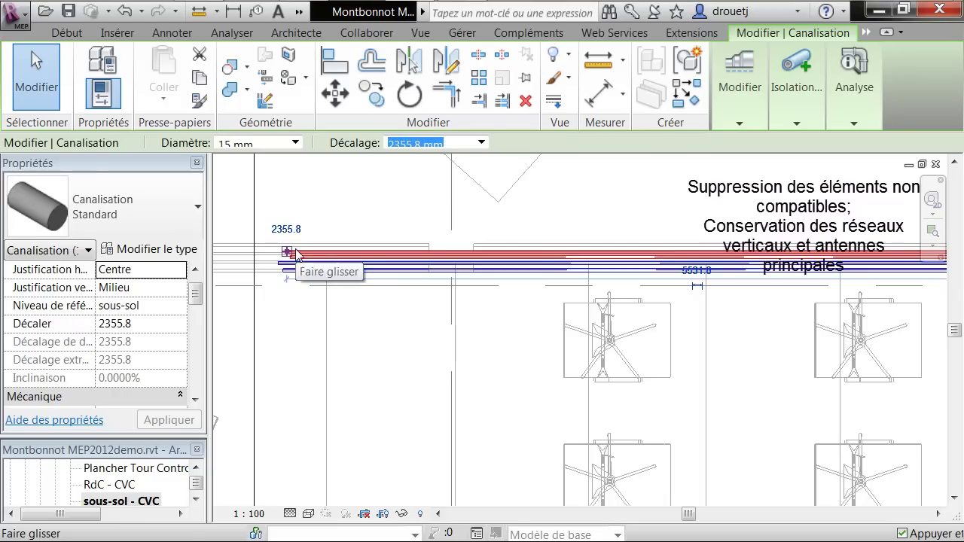
left_click(697, 272)
type("500")
key("Return")
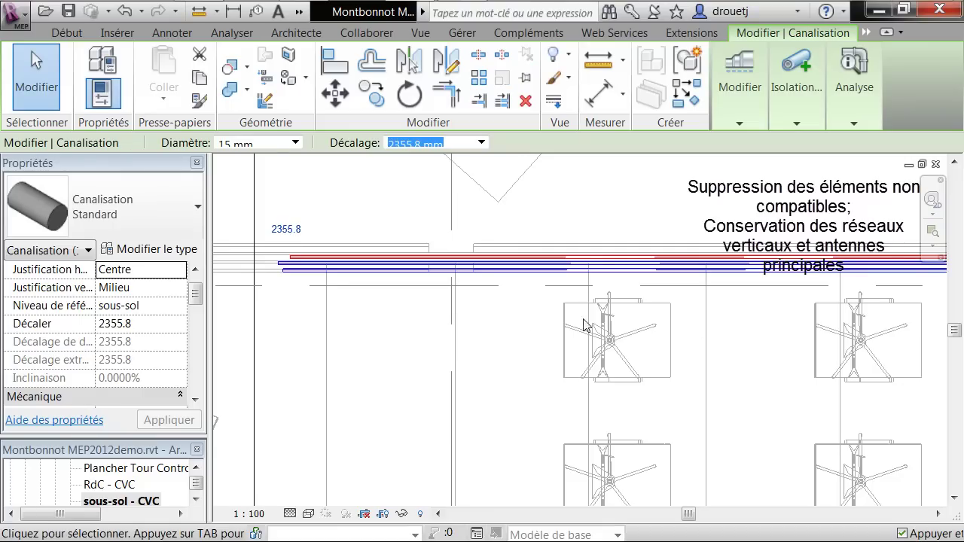
left_click(503, 273)
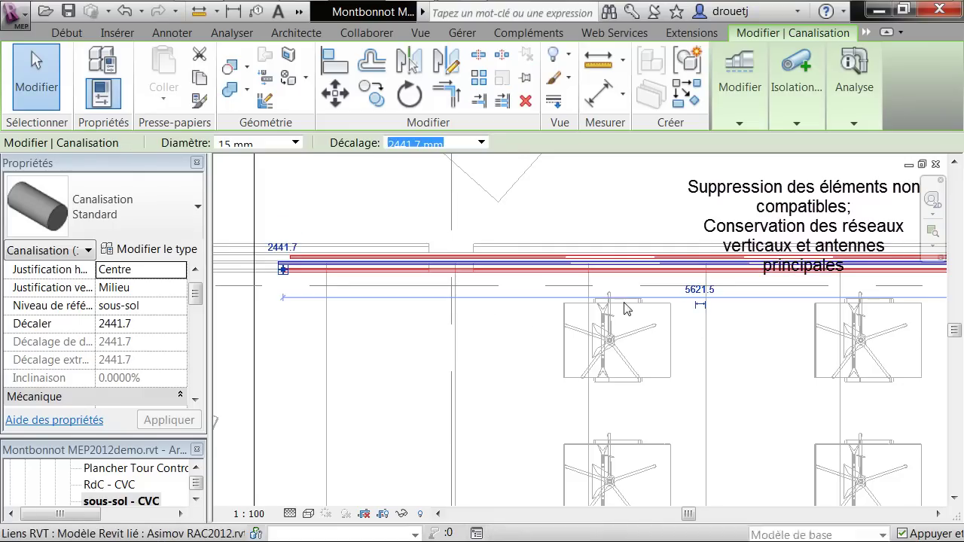
left_click(699, 296)
key("Return")
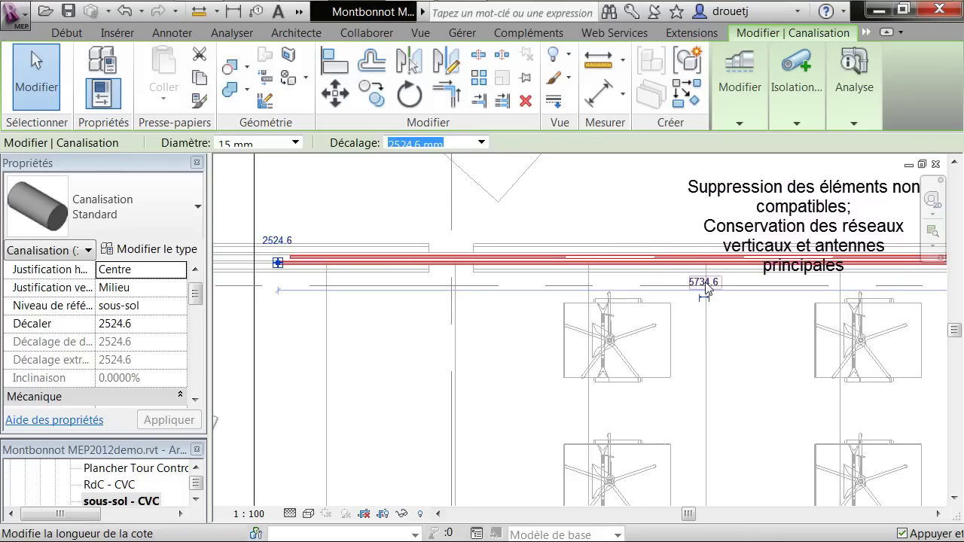
left_click(707, 301)
key("Return")
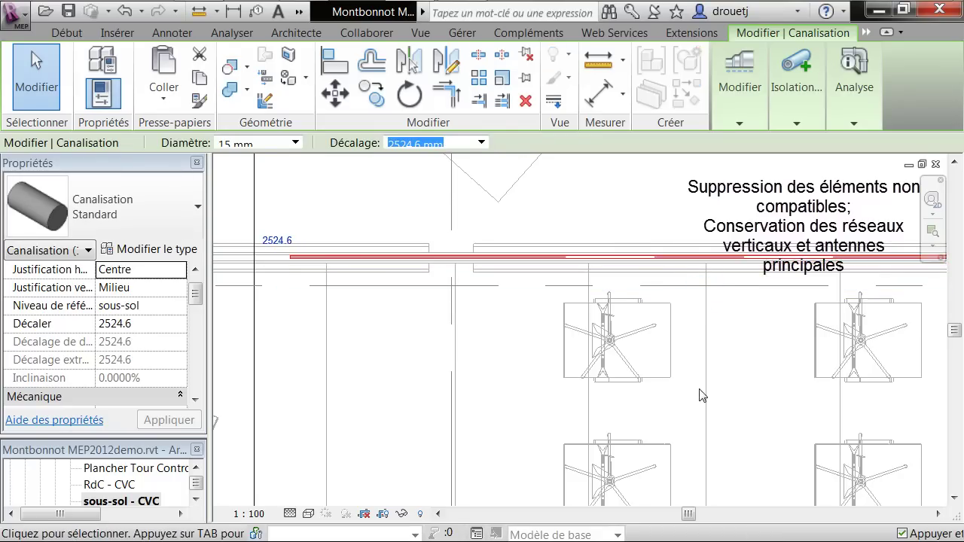
left_click(703, 280)
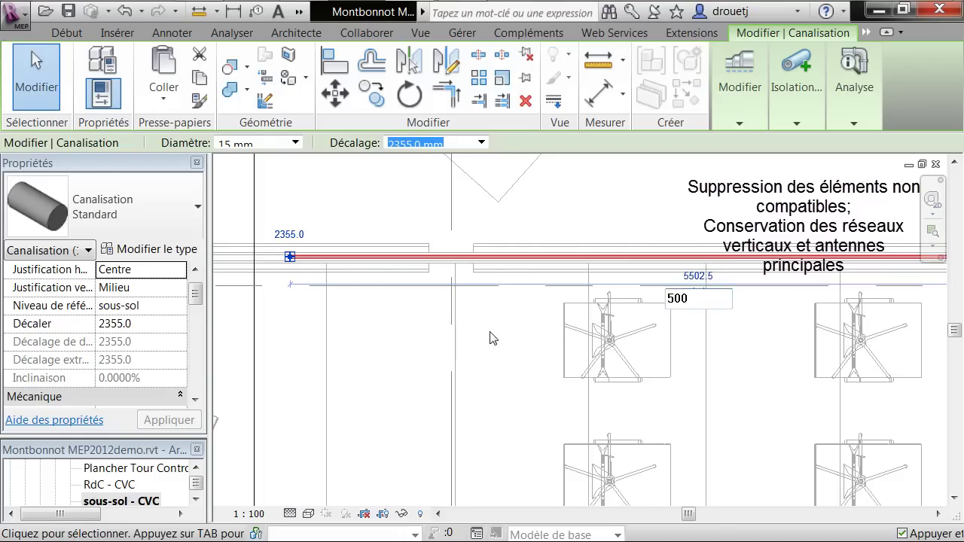
key("Return")
scroll(354, 321, "down", 5)
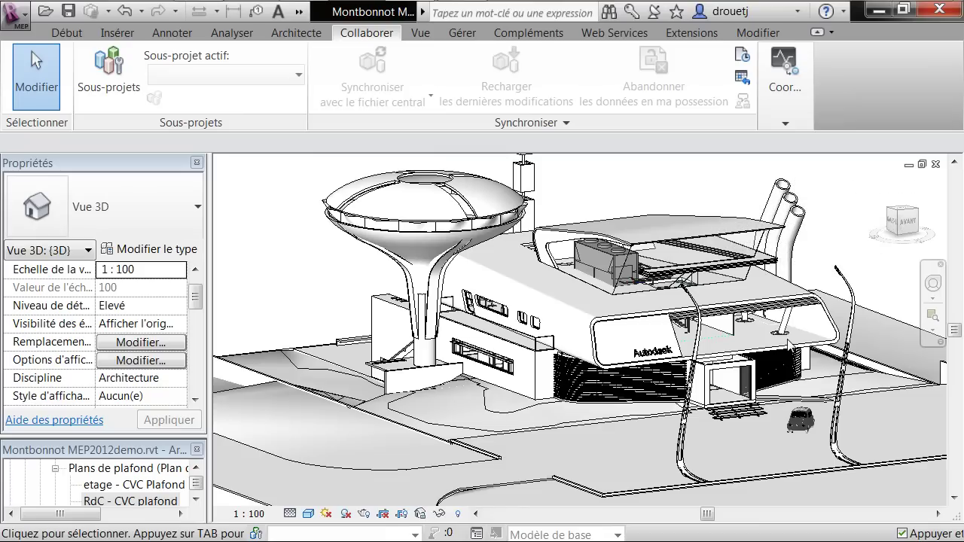
Step: Open the RdC - Force floor plan to work on the ground floor electrical installations
scroll(201, 477, "up", 3)
left_click(198, 468)
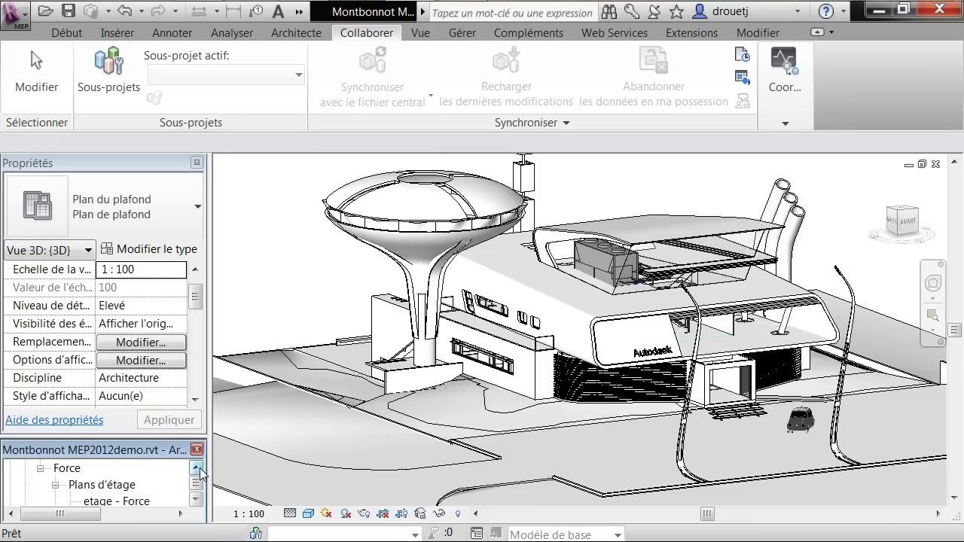
left_click(196, 499)
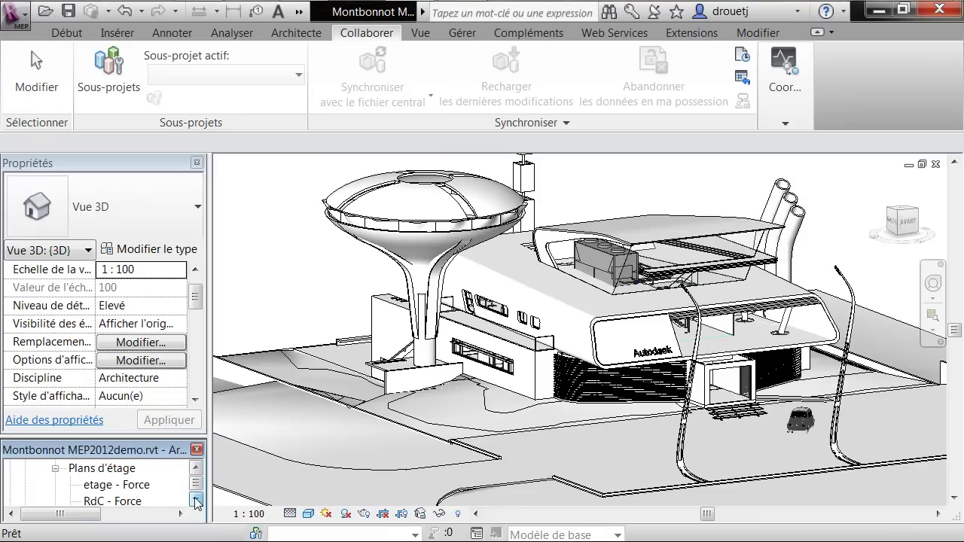
double_click(112, 486)
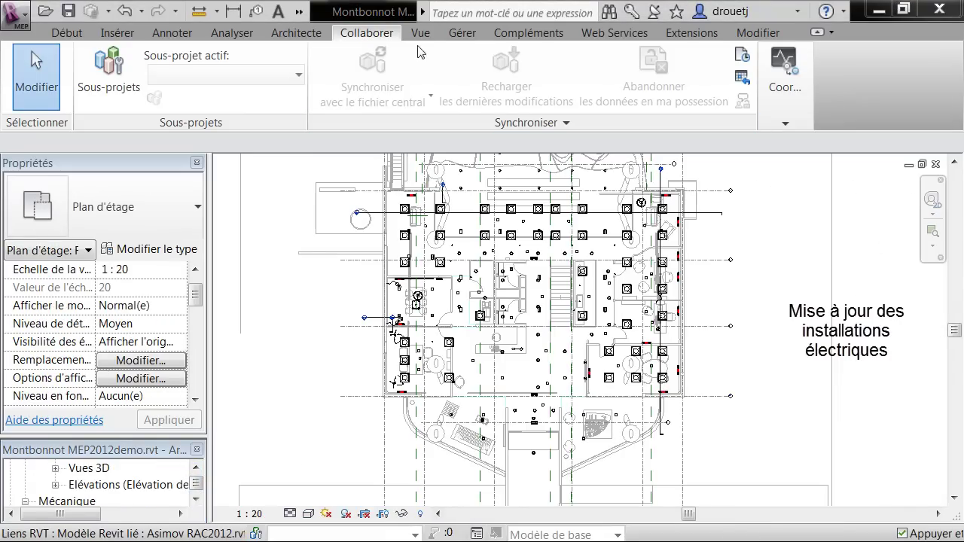
Step: Create a perspective camera view on the RdC plan, looking from the hall's right-hand columns toward the curved facade
left_click(419, 34)
left_click(265, 99)
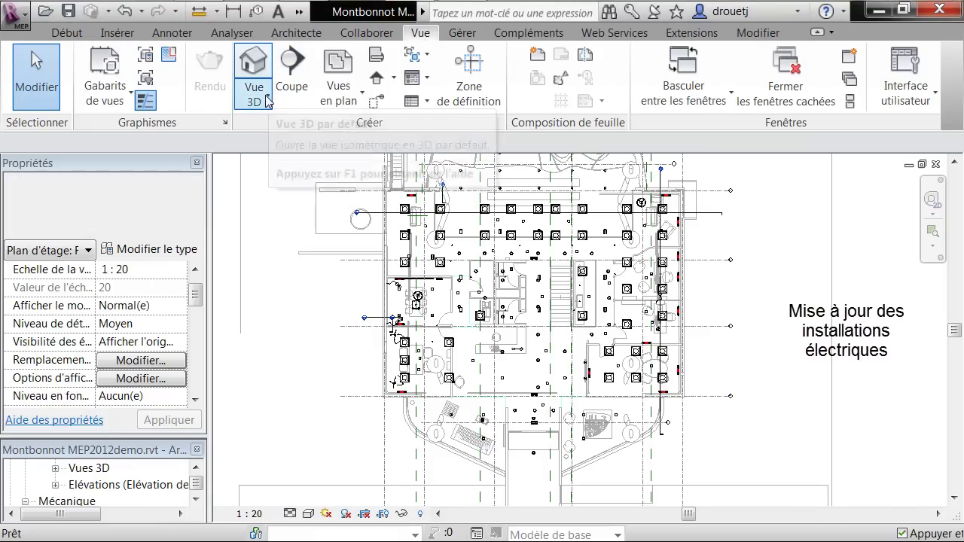
left_click(264, 161)
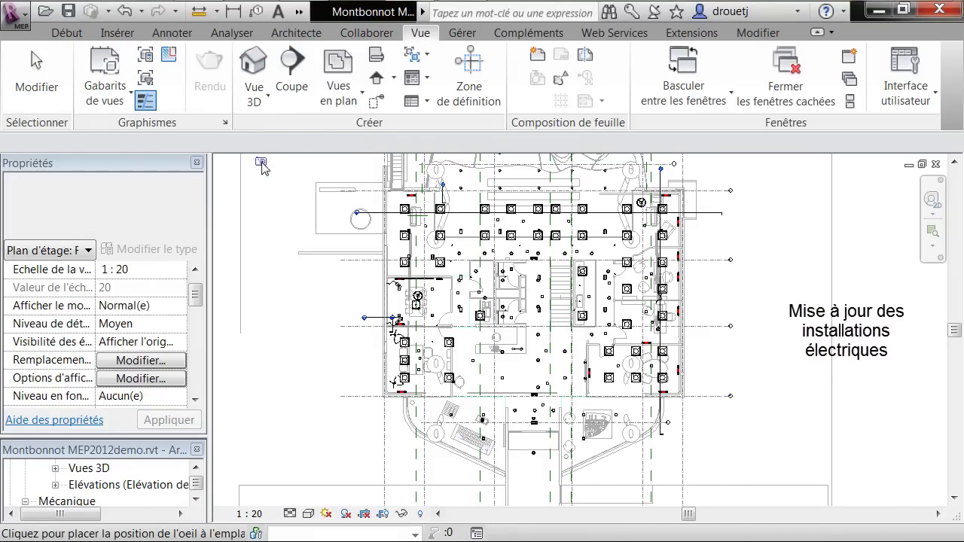
scroll(317, 407, "down", 1)
scroll(565, 196, "up", 4)
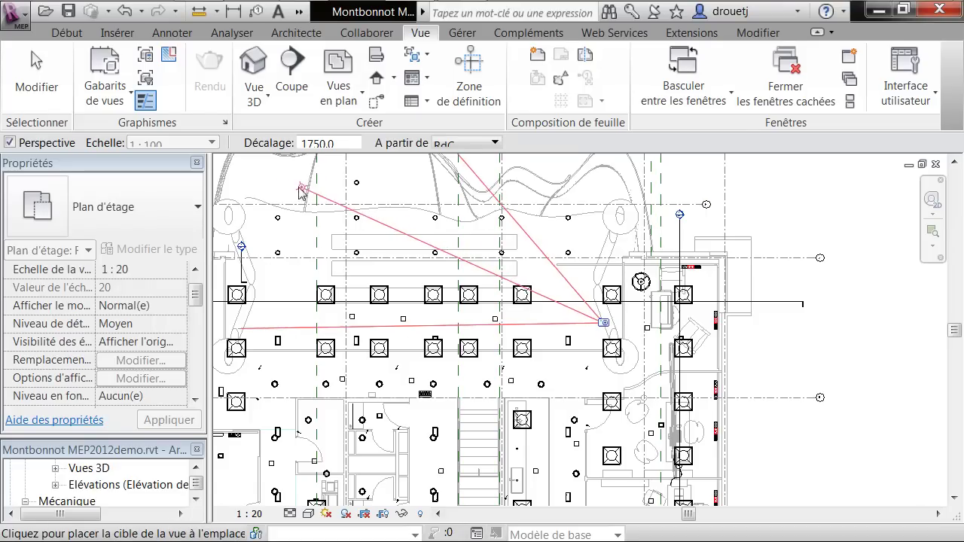
left_click(269, 178)
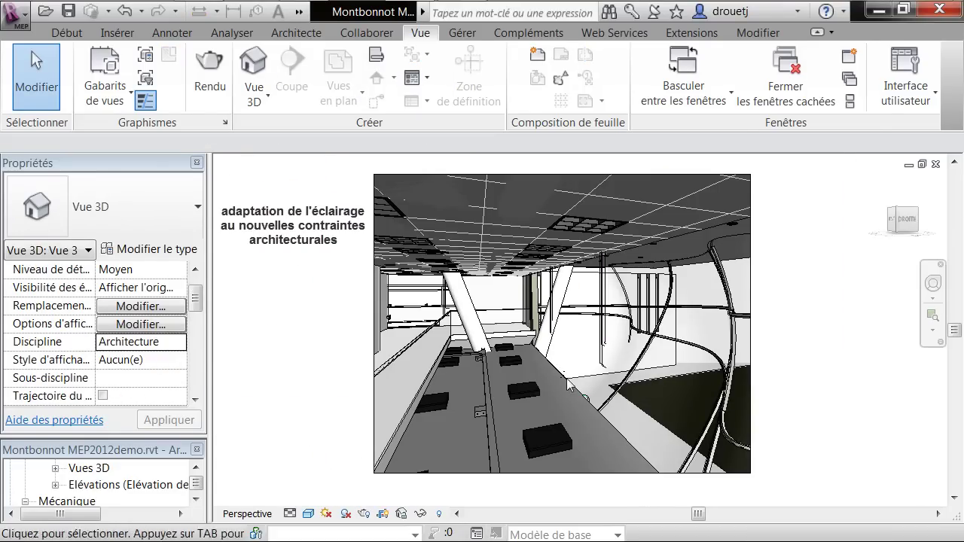
Step: Delete the two central rows of ten square light fixtures and the three small square devices between them in the RdC hall
scroll(608, 333, "down", 1)
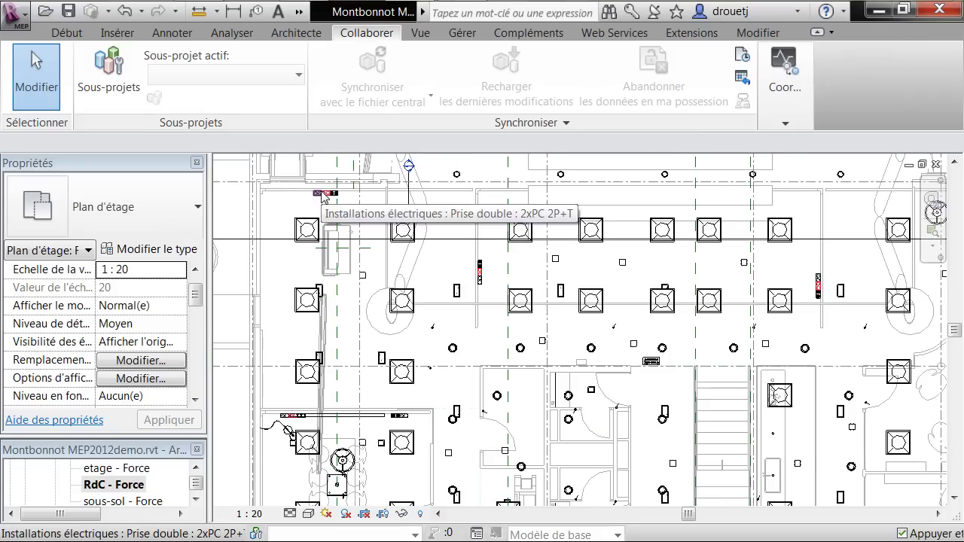
left_click_drag(853, 219, 856, 346)
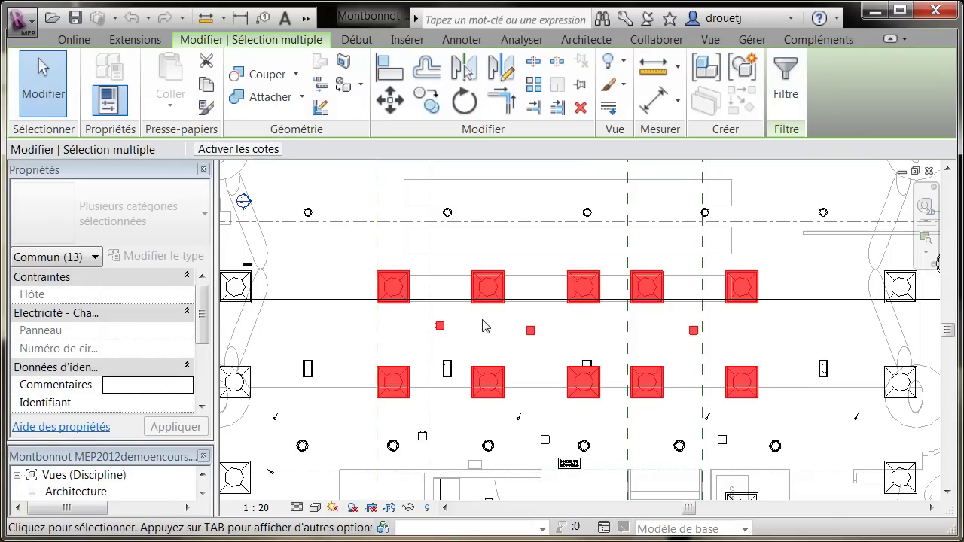
key("Delete")
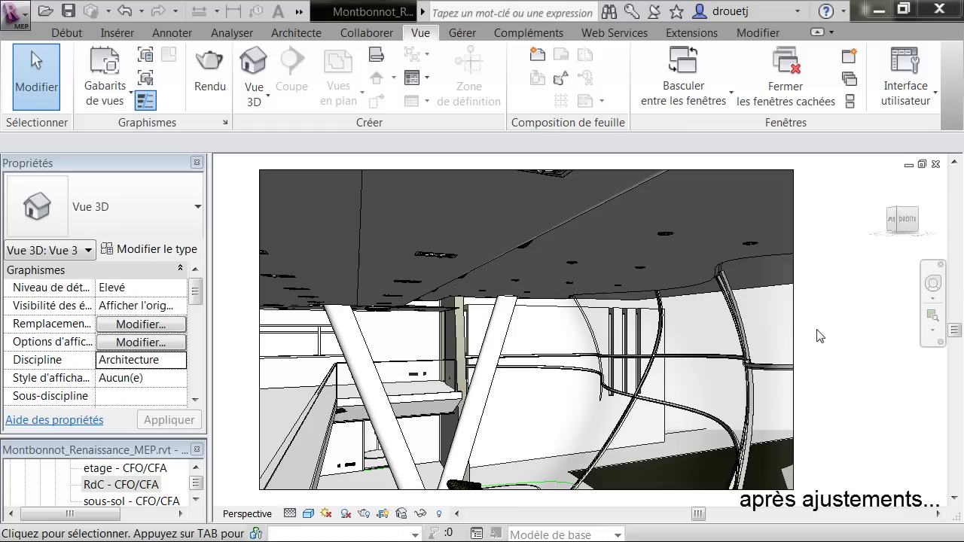
Step: Navigate through the ground floor interior in the perspective view to examine the adjusted lighting and the entrance area
left_click(930, 285)
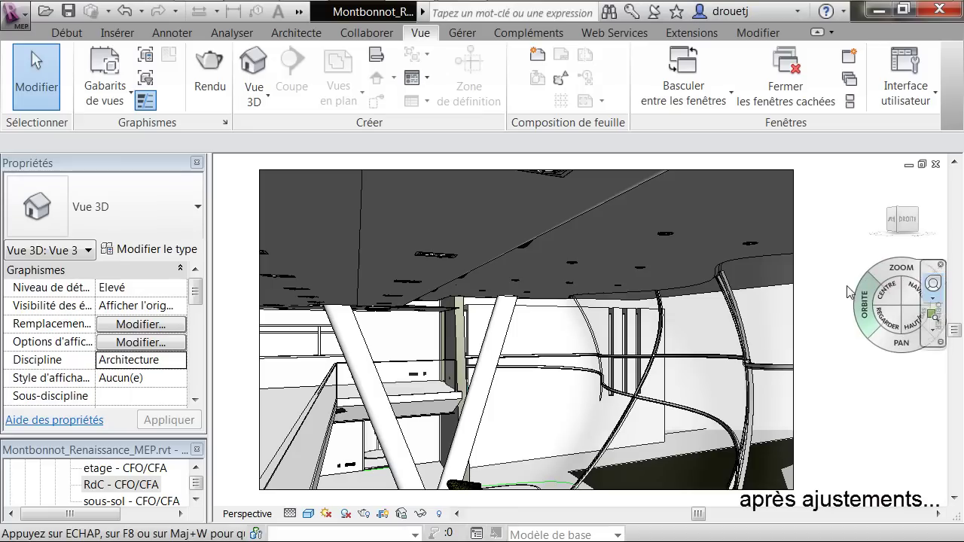
left_click_drag(866, 280, 522, 406)
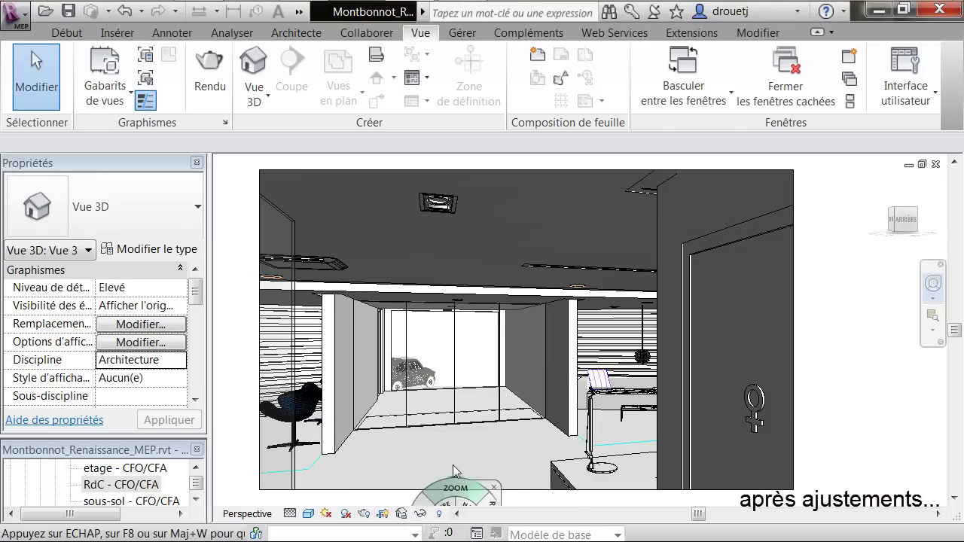
left_click_drag(457, 493, 568, 403)
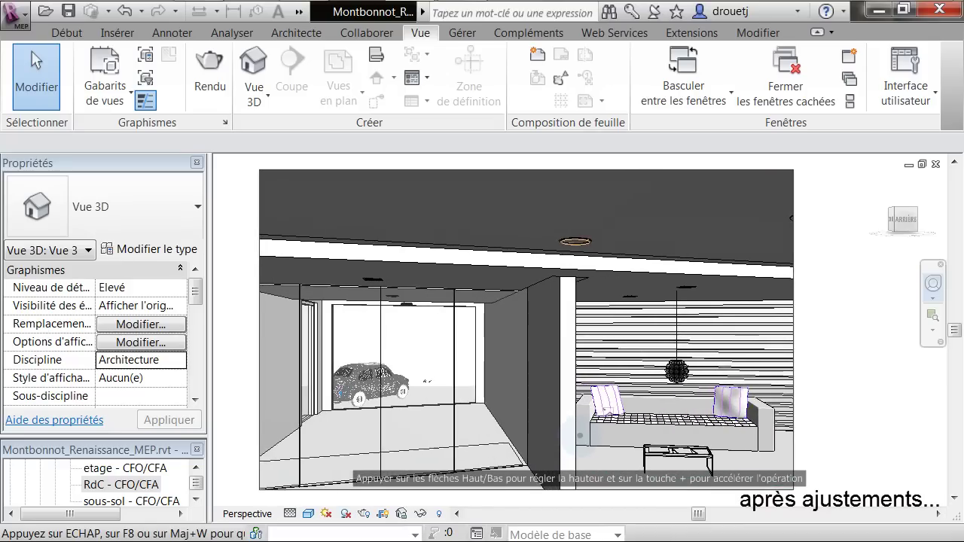